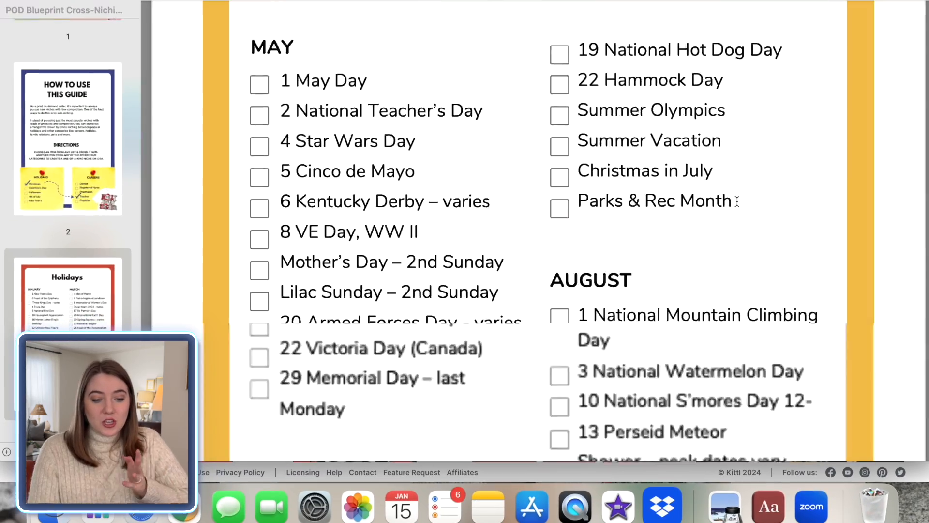
Step: Scroll through the blueprint's holiday and pet type niche lists for design ideas
{"action": "scroll", "coordinate": [736, 201], "scroll_direction": "down", "scroll_amount": 10}
{"action": "scroll", "coordinate": [737, 200], "scroll_direction": "down", "scroll_amount": 20}
{"action": "scroll", "coordinate": [737, 201], "scroll_direction": "down", "scroll_amount": 20}
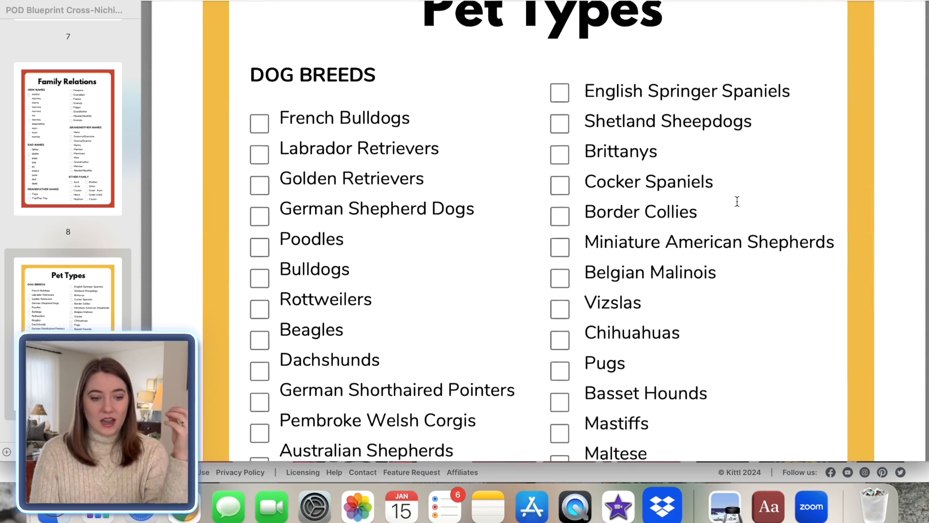
{"action": "scroll", "coordinate": [737, 202], "scroll_direction": "up", "scroll_amount": 2}
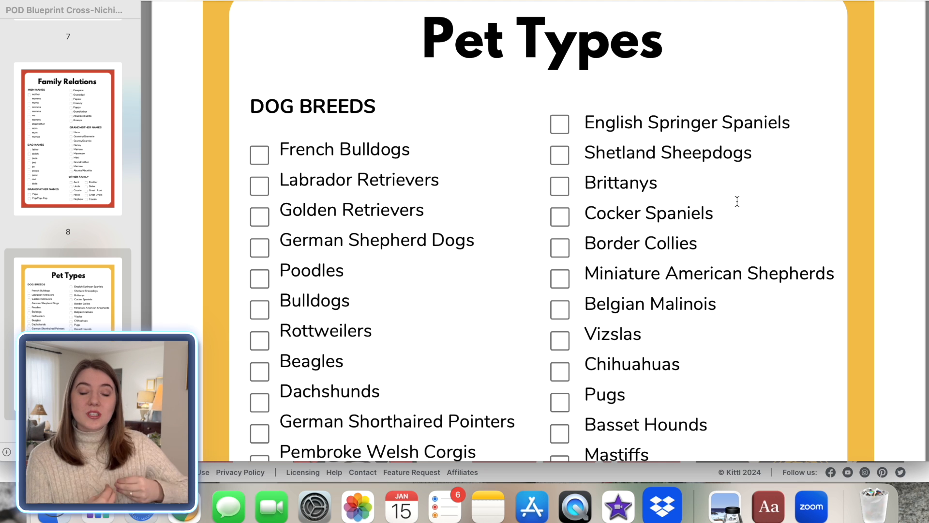
{"action": "scroll", "coordinate": [738, 201], "scroll_direction": "down", "scroll_amount": 3}
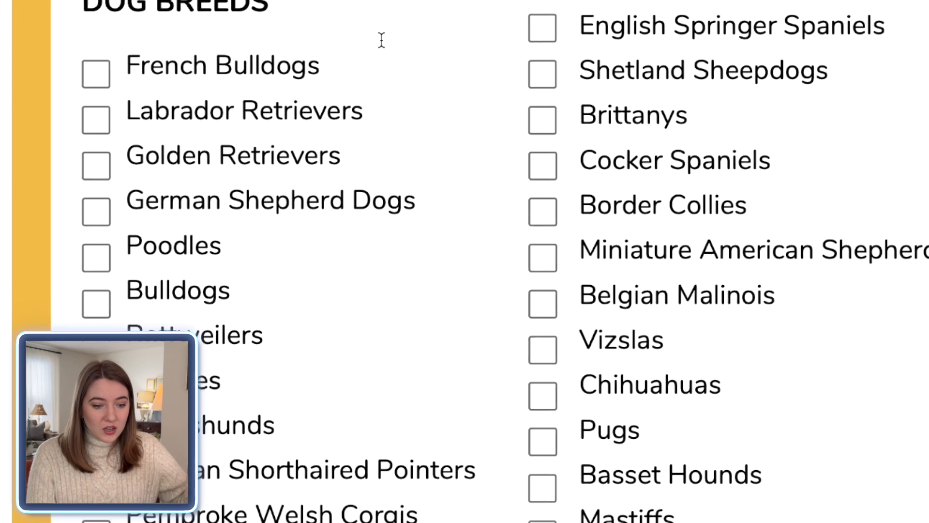
{"action": "scroll", "coordinate": [394, 378], "scroll_direction": "down", "scroll_amount": 2}
{"action": "scroll", "coordinate": [397, 378], "scroll_direction": "down", "scroll_amount": 1}
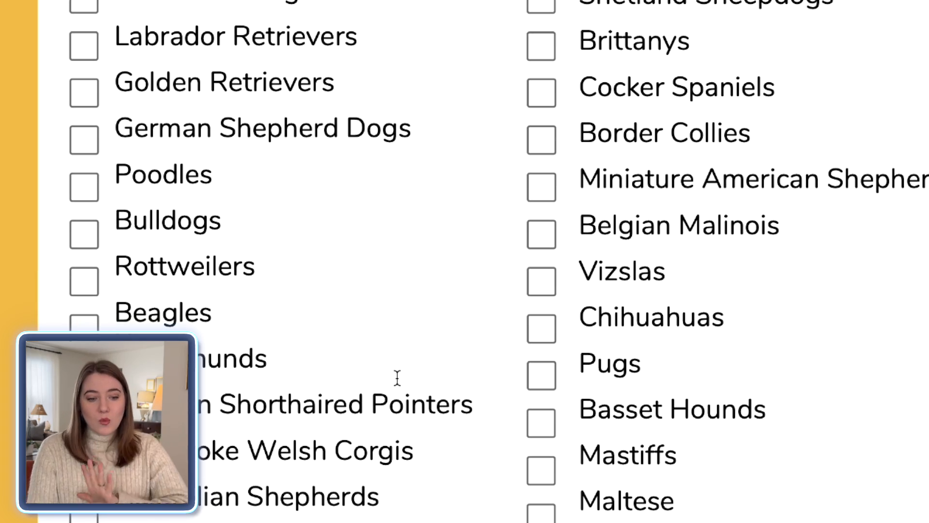
{"action": "scroll", "coordinate": [397, 377], "scroll_direction": "down", "scroll_amount": 5}
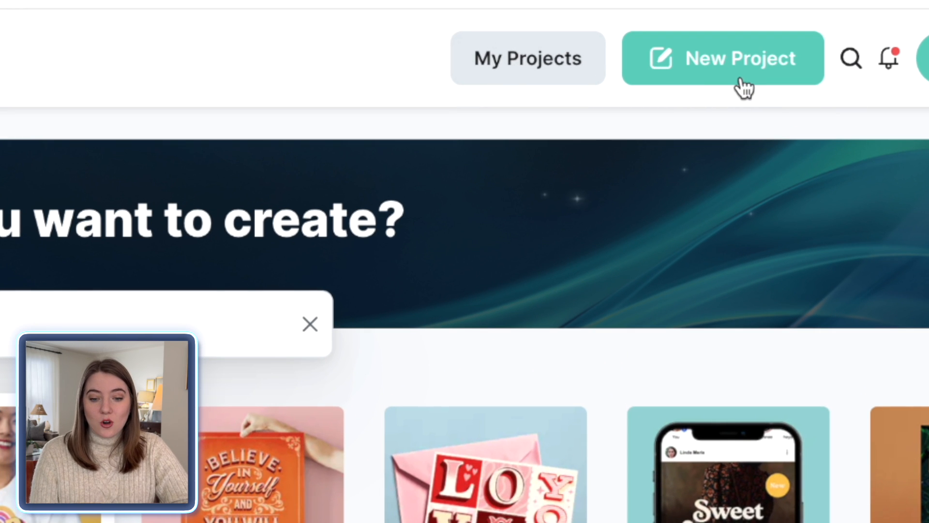
Step: Create a new project with the Merch by Amazon T-Shirt preset and name it golden doodle st patty's
{"action": "left_click", "coordinate": [724, 79]}
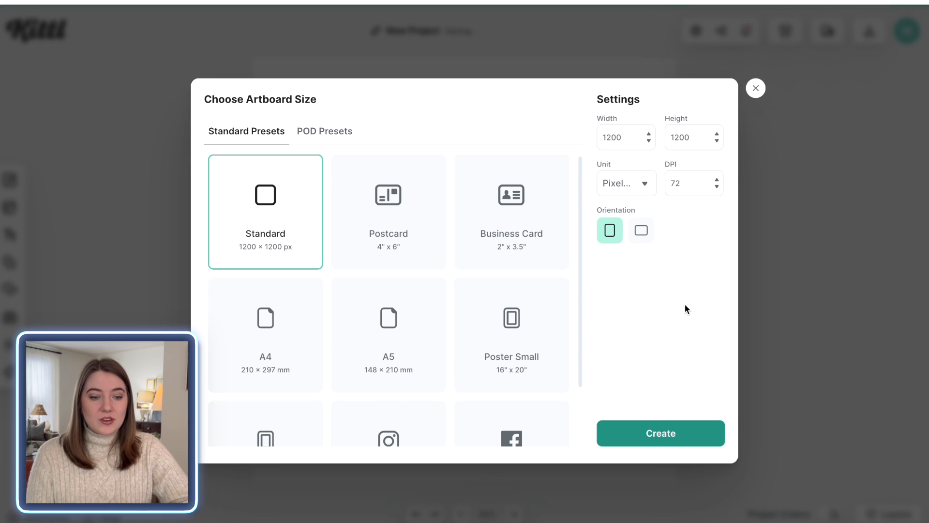
{"action": "left_click", "coordinate": [321, 138]}
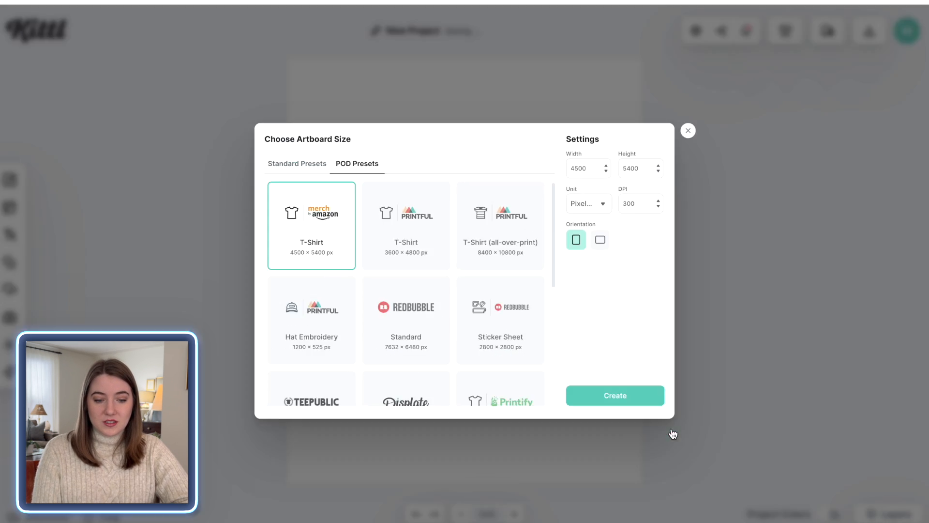
{"action": "left_click", "coordinate": [673, 434]}
{"action": "left_click", "coordinate": [413, 31]}
{"action": "type", "text": "golden doodle st patty's"}
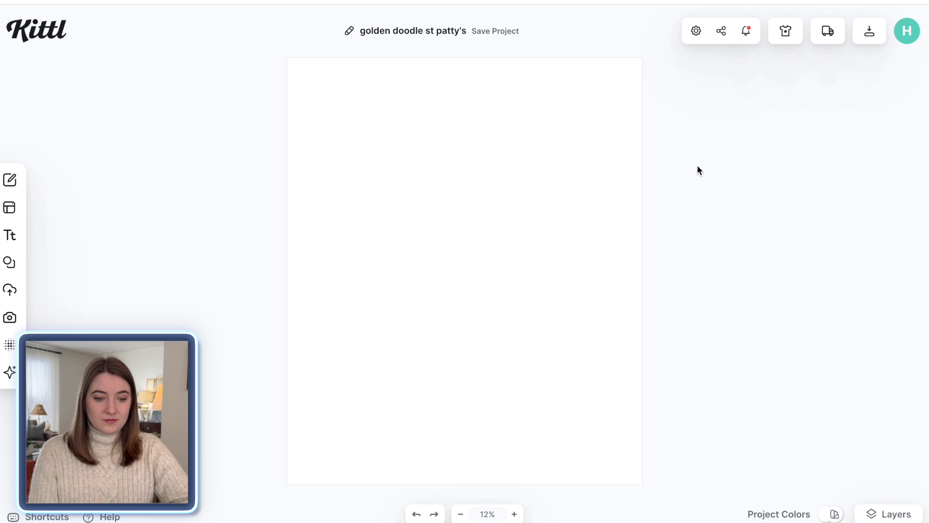
Step: Set the artboard background colour to dark green
{"action": "left_click", "coordinate": [538, 153]}
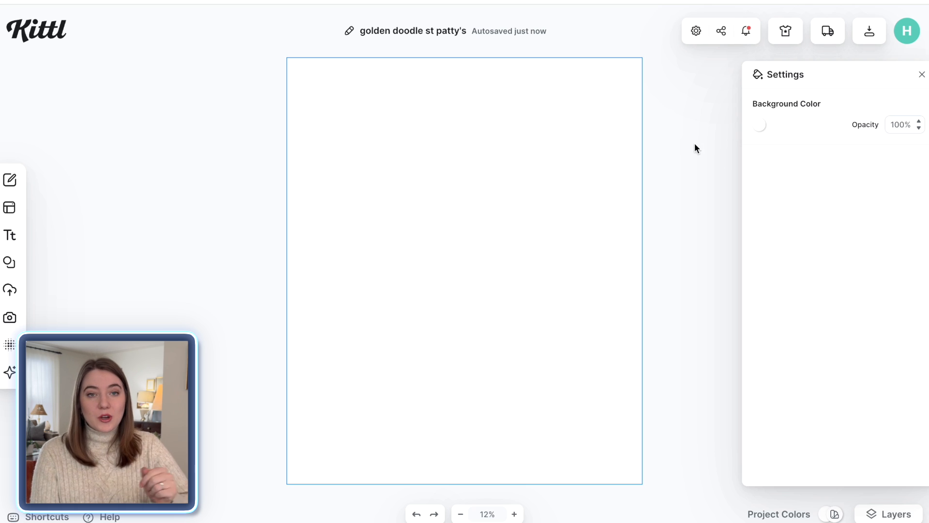
{"action": "left_click", "coordinate": [760, 125]}
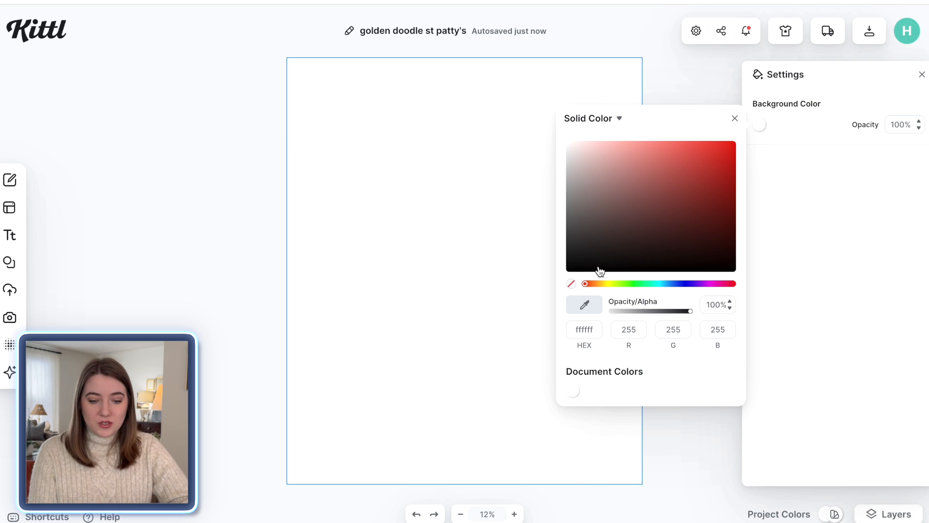
{"action": "left_click_drag", "start_coordinate": [587, 286], "coordinate": [633, 288]}
{"action": "left_click", "coordinate": [629, 223]}
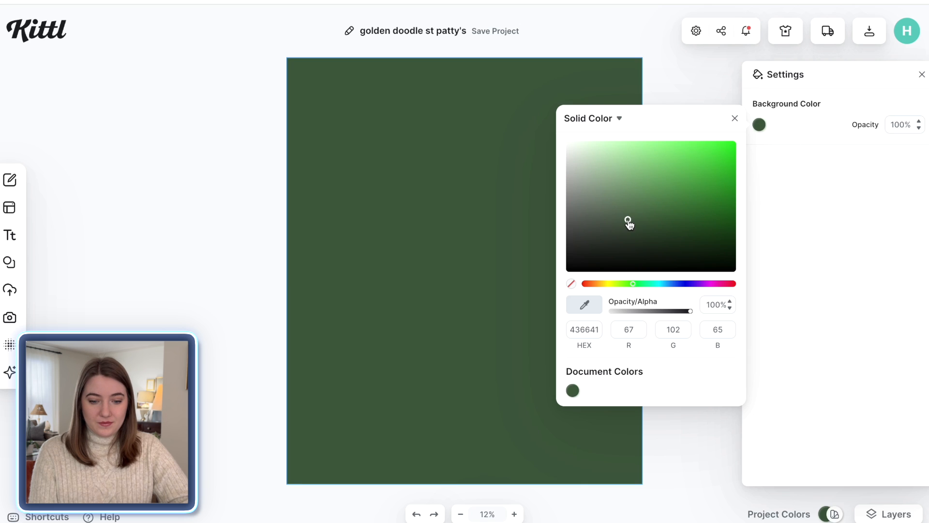
{"action": "left_click", "coordinate": [680, 86]}
{"action": "left_click", "coordinate": [680, 86]}
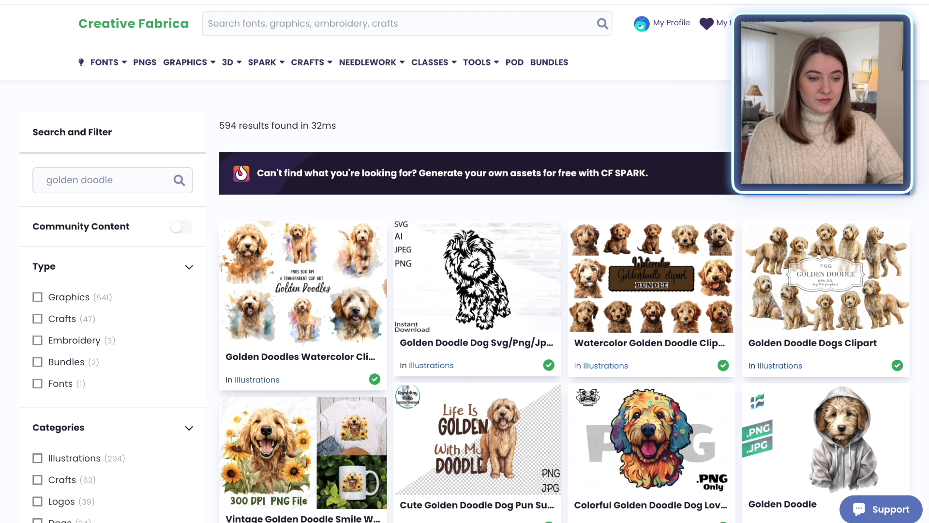
Step: Browse Creative Fabrica's golden doodle results and choose the Goldendoodle Silhouette graphic
{"action": "scroll", "coordinate": [465, 290], "scroll_direction": "down", "scroll_amount": 5}
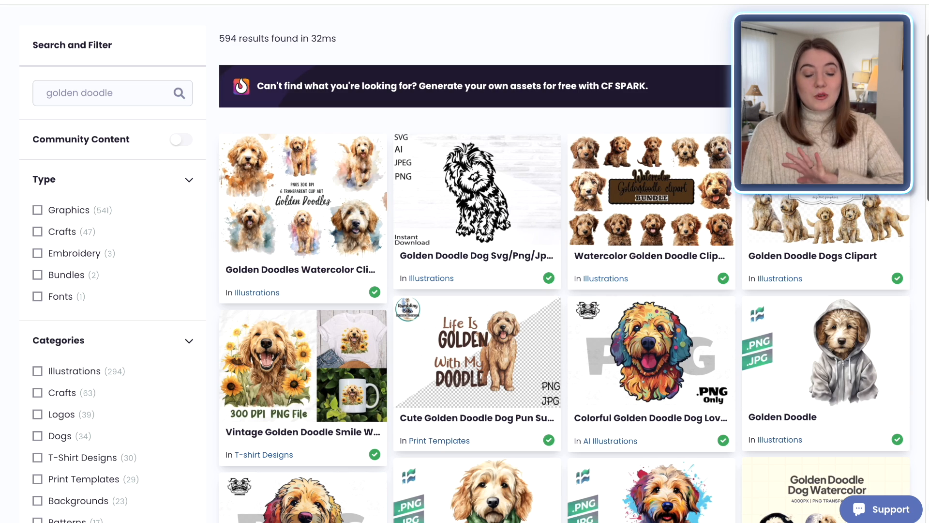
{"action": "scroll", "coordinate": [465, 263], "scroll_direction": "down", "scroll_amount": 1}
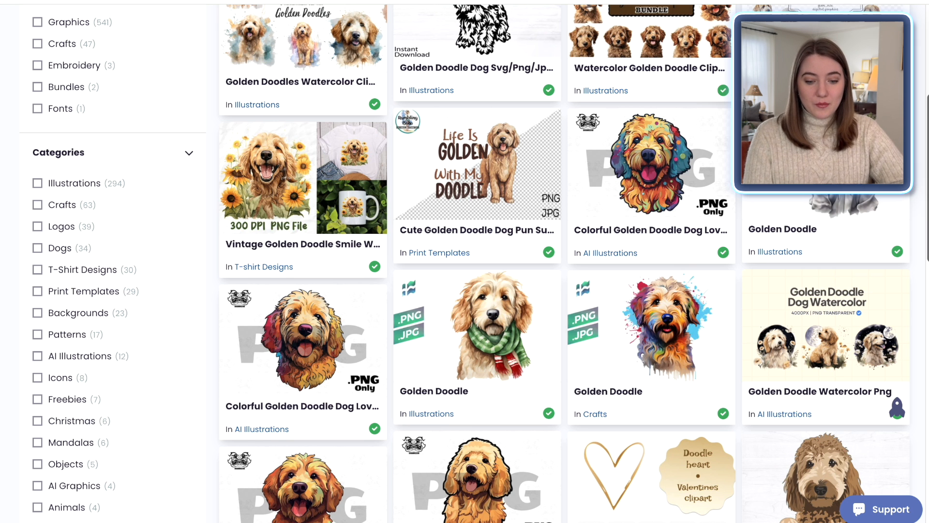
{"action": "scroll", "coordinate": [465, 263], "scroll_direction": "down", "scroll_amount": 3}
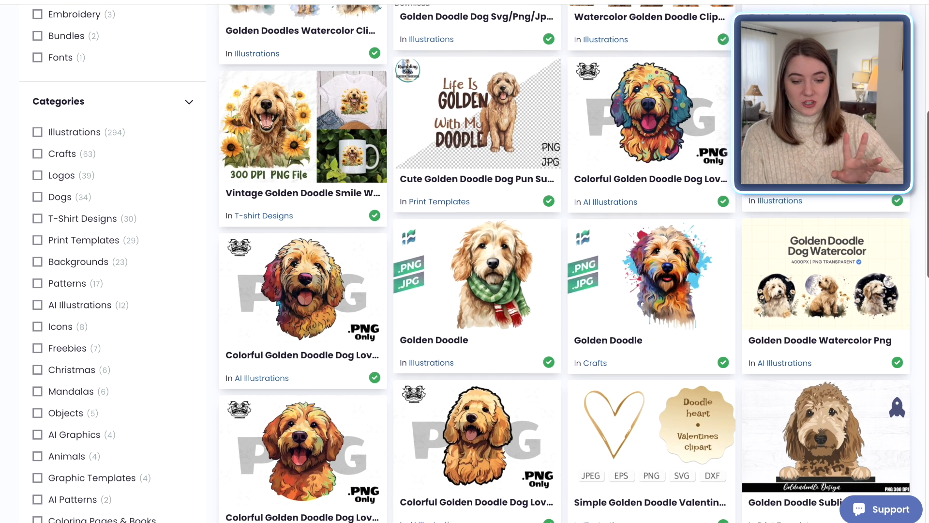
{"action": "scroll", "coordinate": [465, 263], "scroll_direction": "down", "scroll_amount": 15}
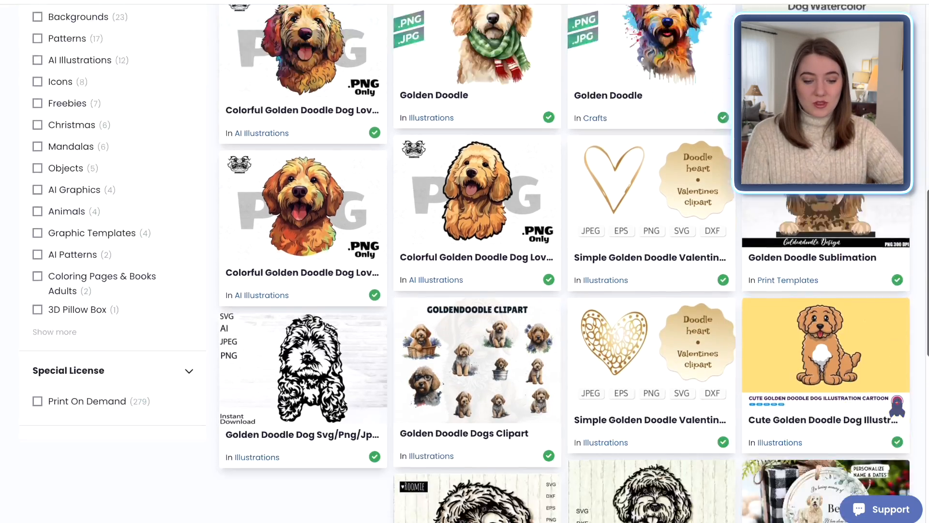
{"action": "scroll", "coordinate": [465, 264], "scroll_direction": "down", "scroll_amount": 15}
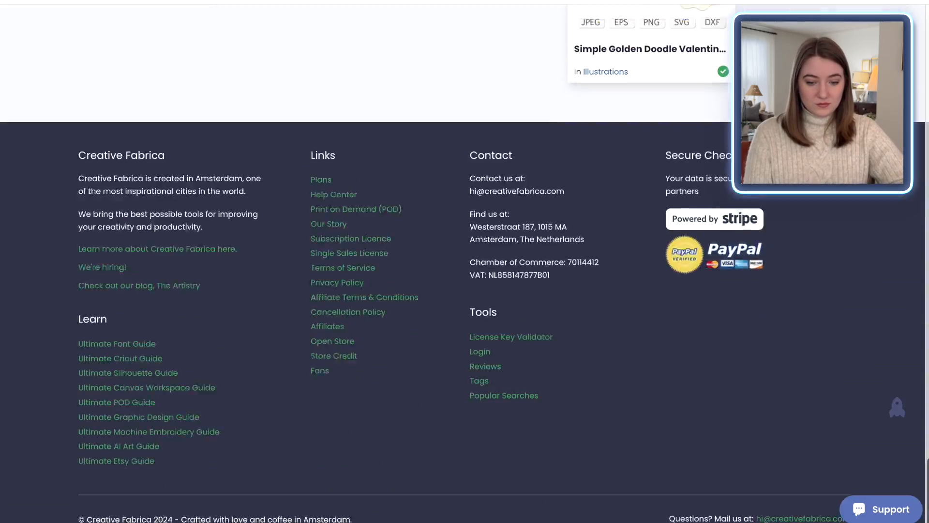
{"action": "scroll", "coordinate": [465, 263], "scroll_direction": "down", "scroll_amount": 15}
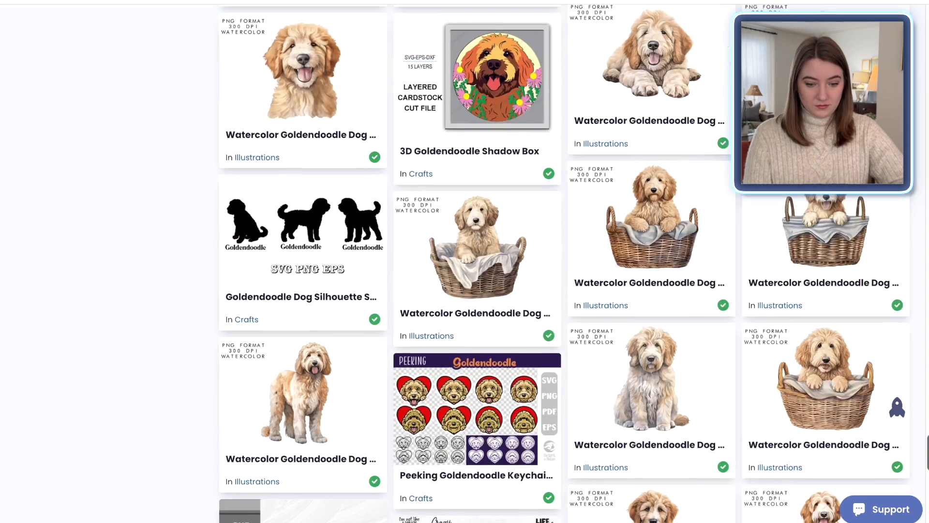
{"action": "scroll", "coordinate": [464, 263], "scroll_direction": "down", "scroll_amount": 15}
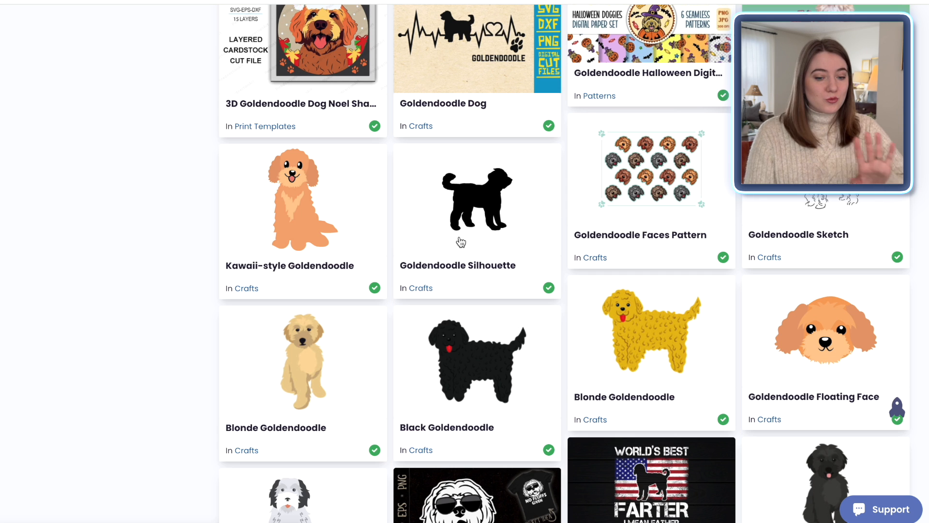
{"action": "left_click", "coordinate": [517, 233]}
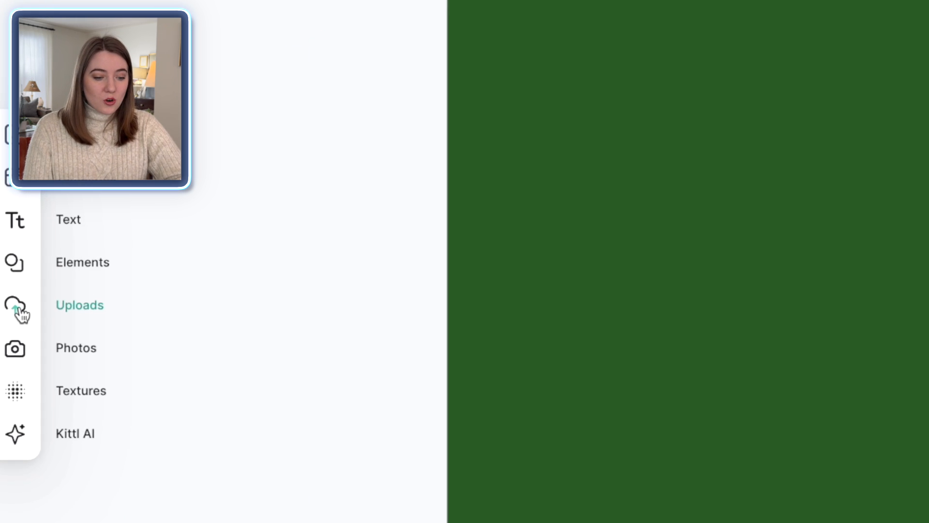
Step: Add the uploaded golden doodle silhouette to the artboard and move it toward the centre
{"action": "left_click", "coordinate": [10, 290]}
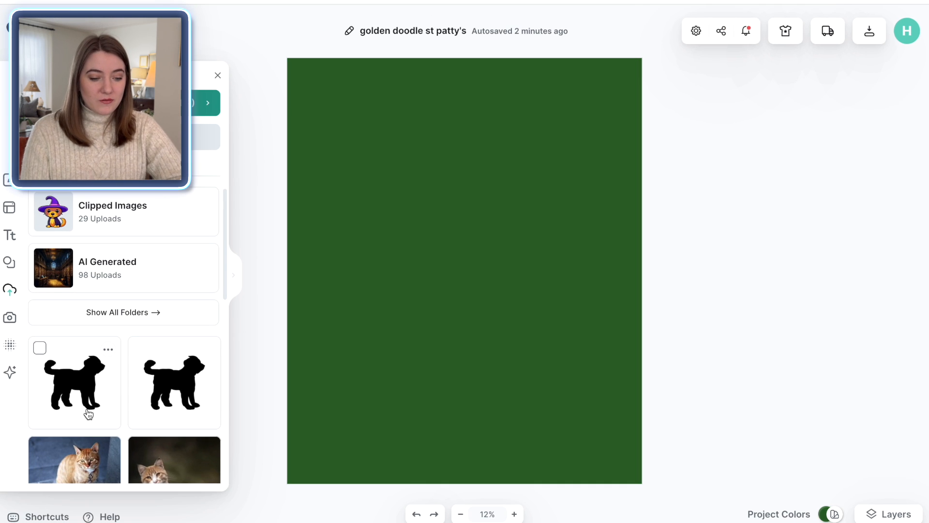
{"action": "left_click", "coordinate": [186, 404]}
{"action": "left_click_drag", "start_coordinate": [322, 174], "coordinate": [287, 156]}
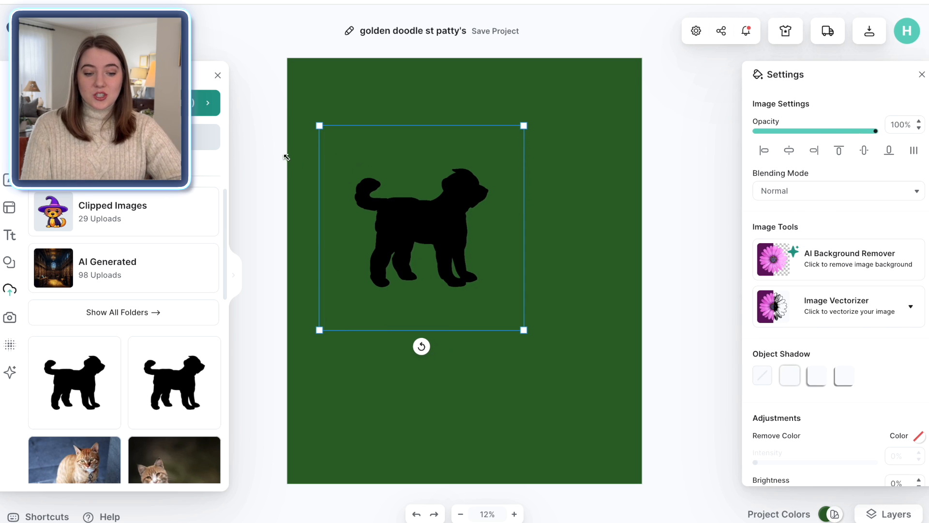
{"action": "left_click_drag", "start_coordinate": [444, 224], "coordinate": [482, 240]}
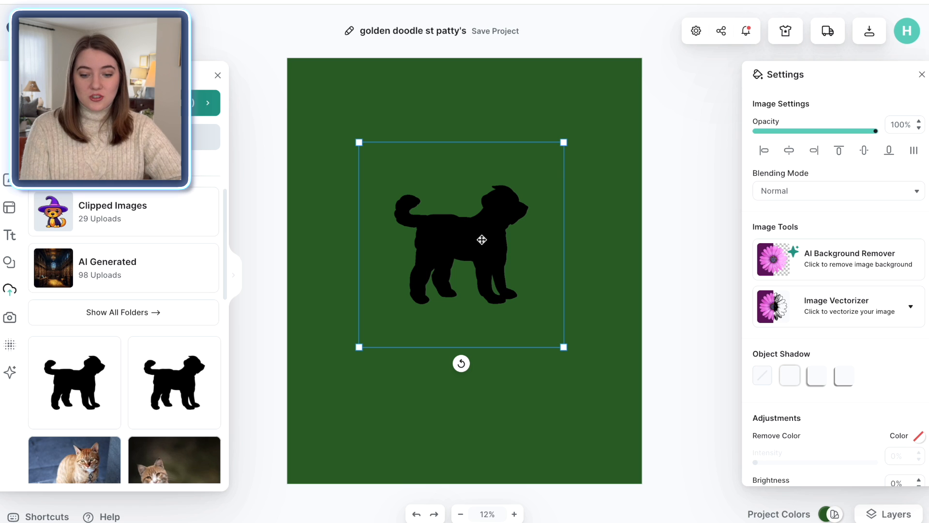
Step: Vectorize the silhouette with 1 colour and recolour it white
{"action": "left_click", "coordinate": [837, 314]}
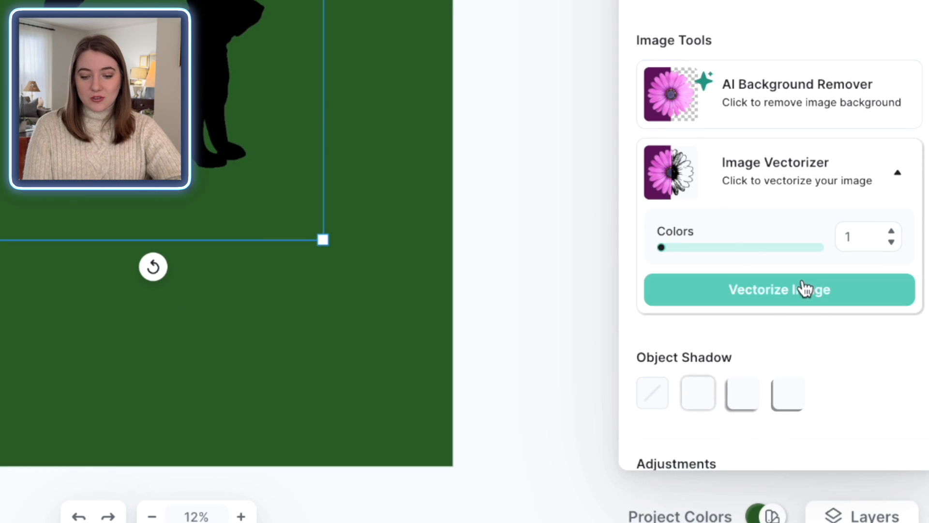
{"action": "left_click", "coordinate": [762, 304]}
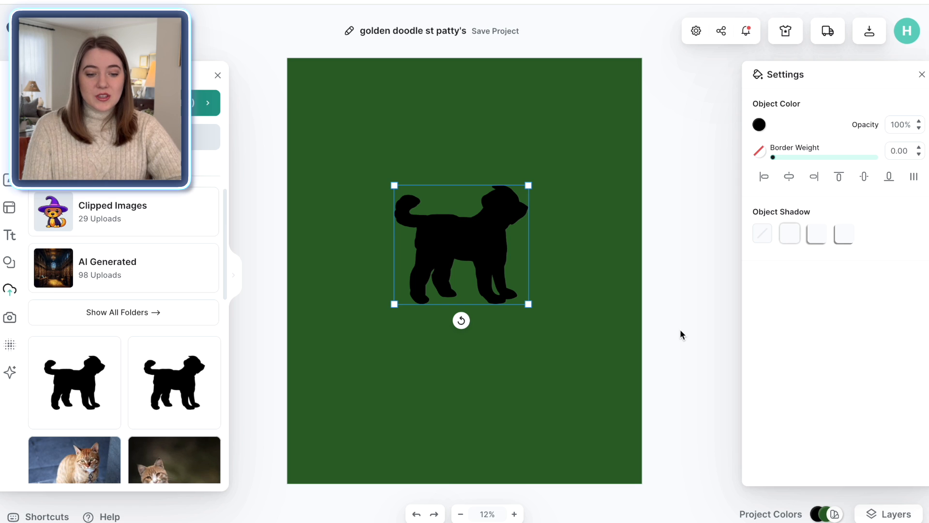
{"action": "left_click", "coordinate": [760, 125]}
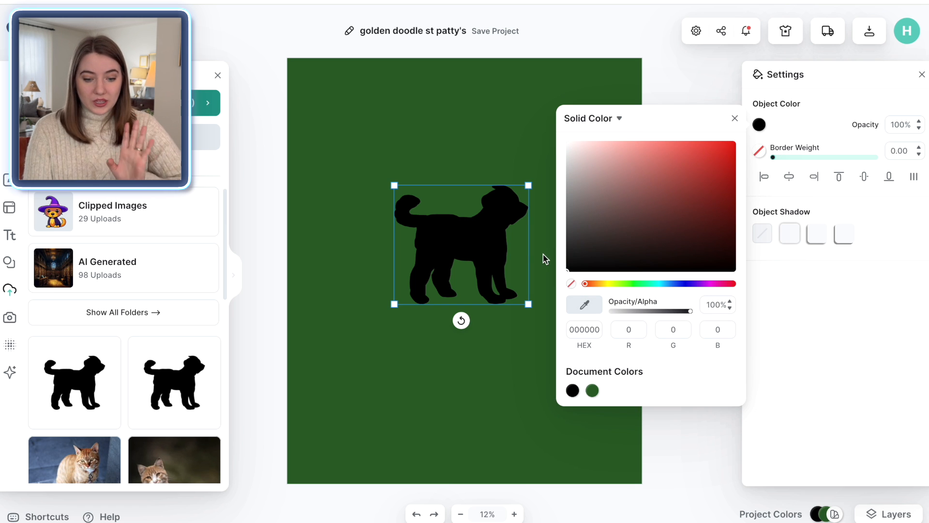
{"action": "left_click_drag", "start_coordinate": [566, 269], "coordinate": [560, 64]}
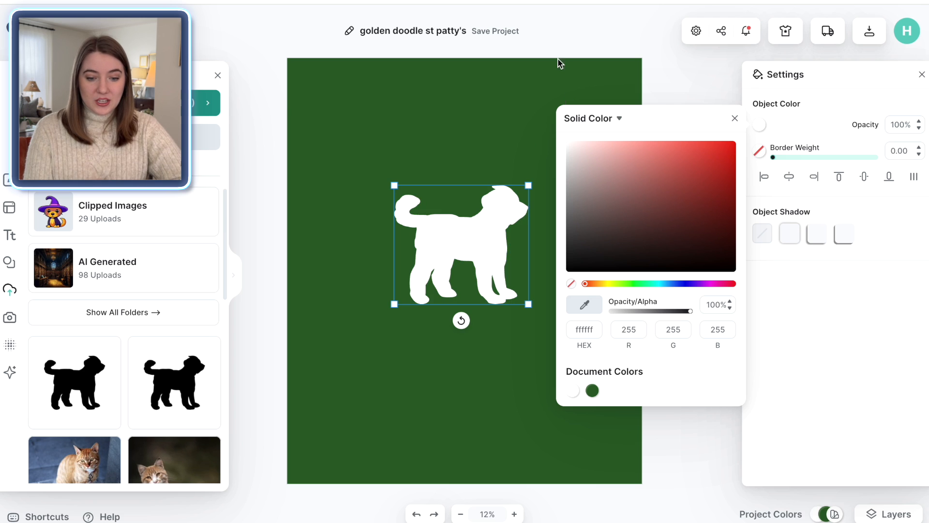
{"action": "left_click", "coordinate": [681, 75]}
Step: Enlarge the white dog silhouette to fill the upper part of the artboard
{"action": "left_click", "coordinate": [446, 249]}
{"action": "left_click_drag", "start_coordinate": [394, 186], "coordinate": [432, 148]}
{"action": "left_click", "coordinate": [669, 225]}
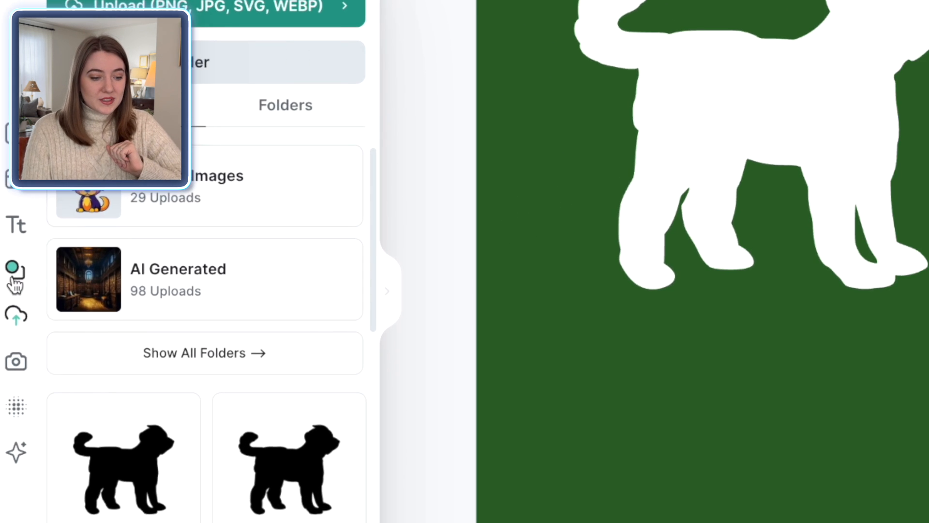
Step: Search the elements for shamrock and add a green shamrock to the design
{"action": "left_click", "coordinate": [10, 274]}
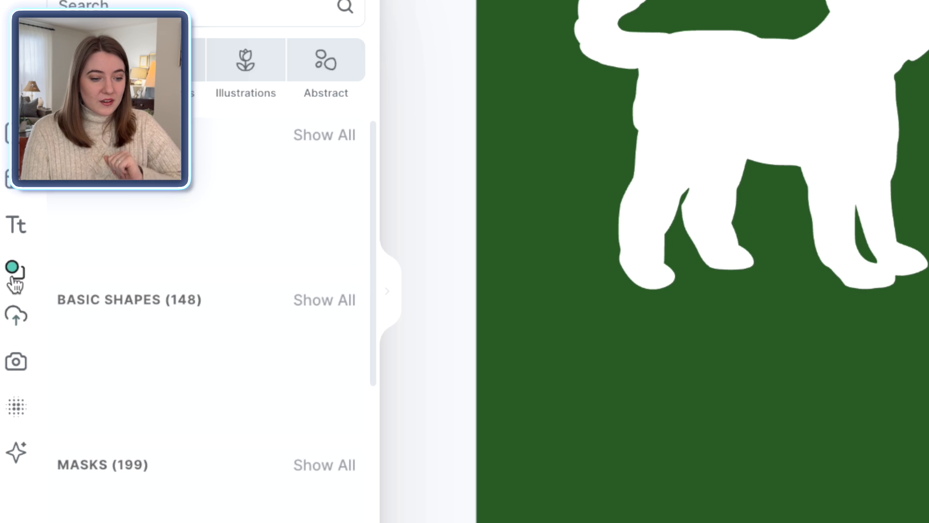
{"action": "left_click", "coordinate": [116, 7]}
{"action": "type", "text": "sham"}
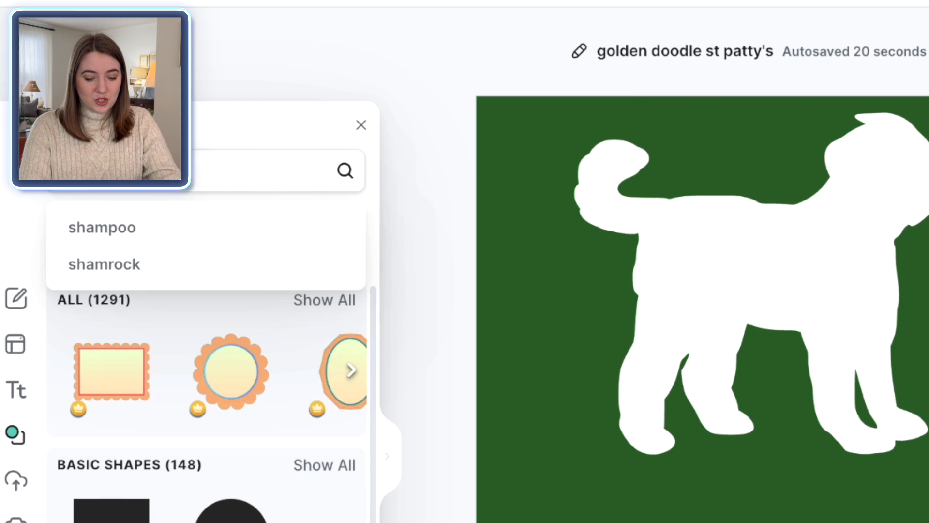
{"action": "type", "text": "rock"}
{"action": "key", "text": "Return"}
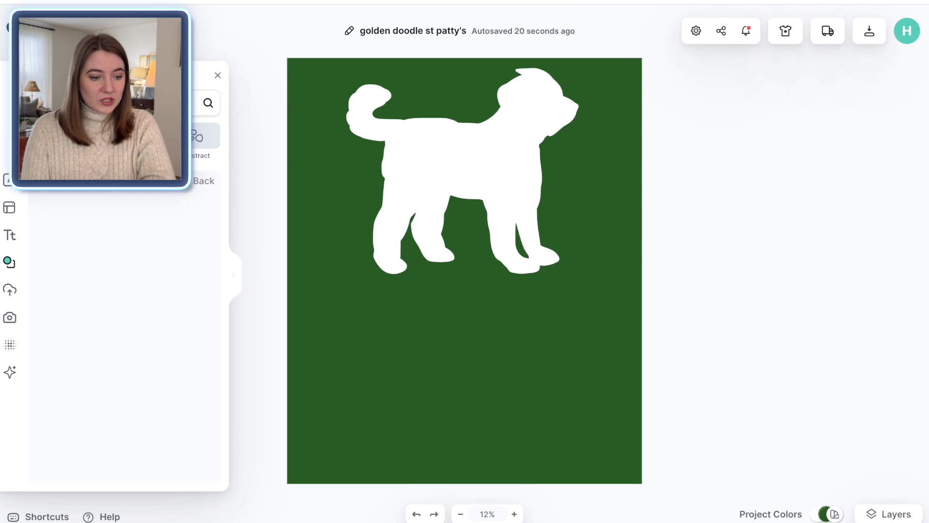
{"action": "scroll", "coordinate": [184, 275], "scroll_direction": "down", "scroll_amount": 5}
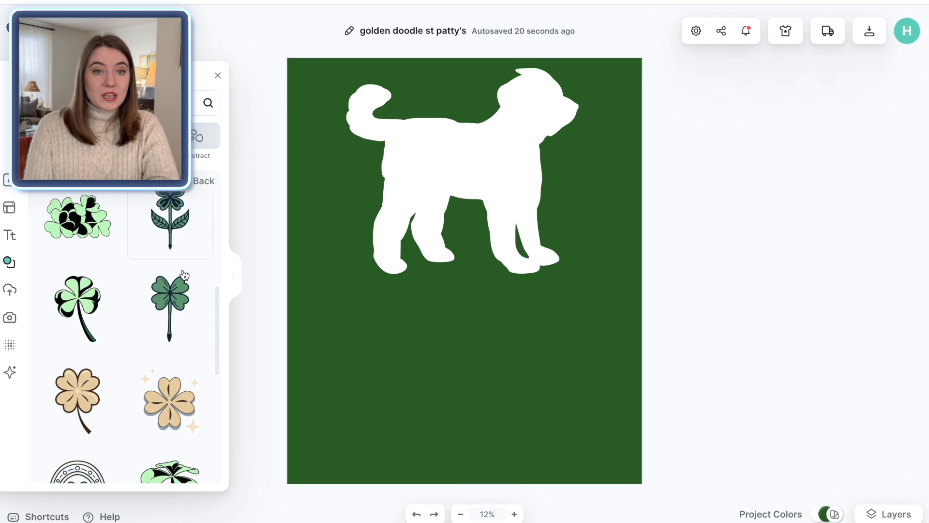
{"action": "scroll", "coordinate": [184, 274], "scroll_direction": "down", "scroll_amount": 6}
{"action": "scroll", "coordinate": [182, 268], "scroll_direction": "down", "scroll_amount": 5}
{"action": "left_click", "coordinate": [77, 293]}
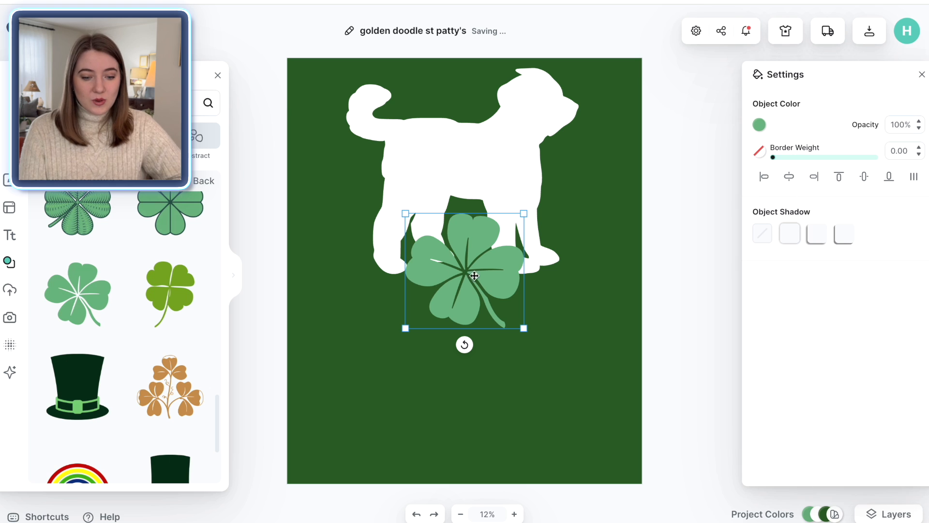
Step: Shrink the shamrock onto the dog's back and recolour it with the dark green document colour
{"action": "left_click_drag", "start_coordinate": [524, 328], "coordinate": [423, 152]}
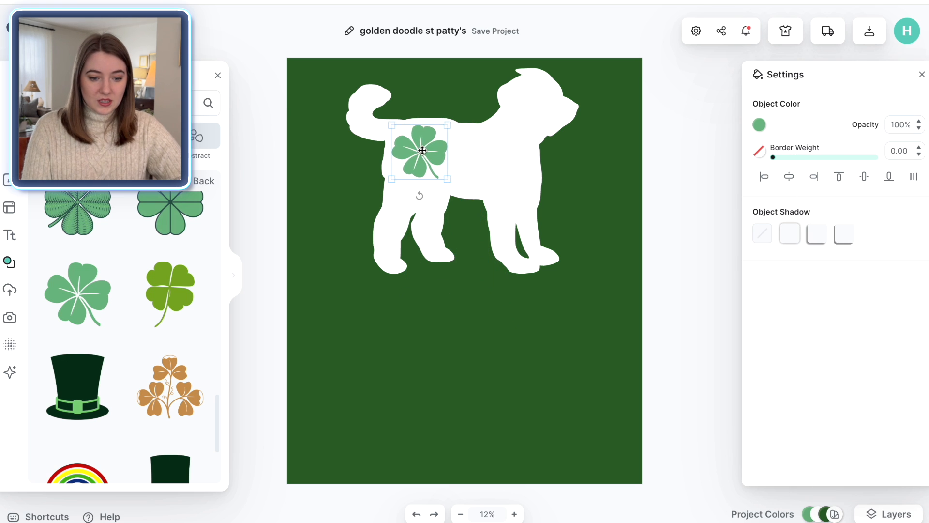
{"action": "left_click", "coordinate": [760, 124]}
{"action": "left_click", "coordinate": [613, 391]}
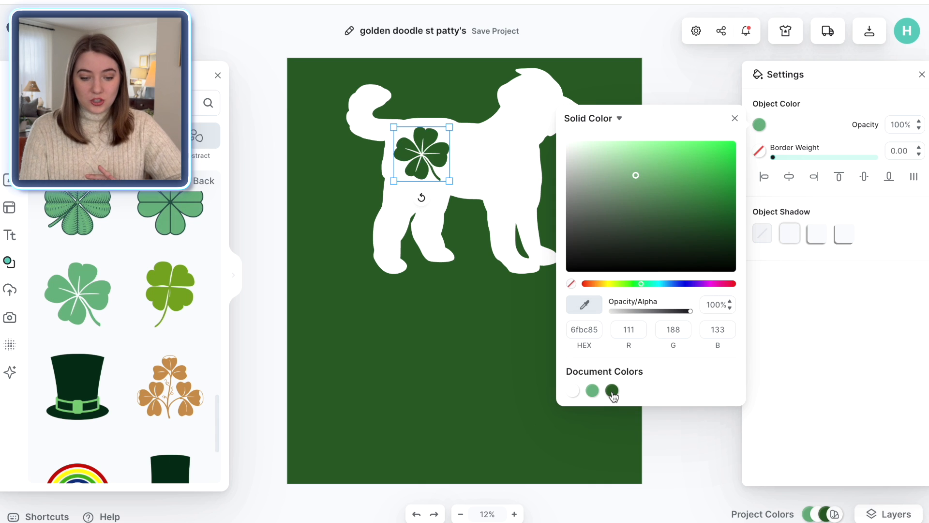
{"action": "left_click", "coordinate": [673, 99]}
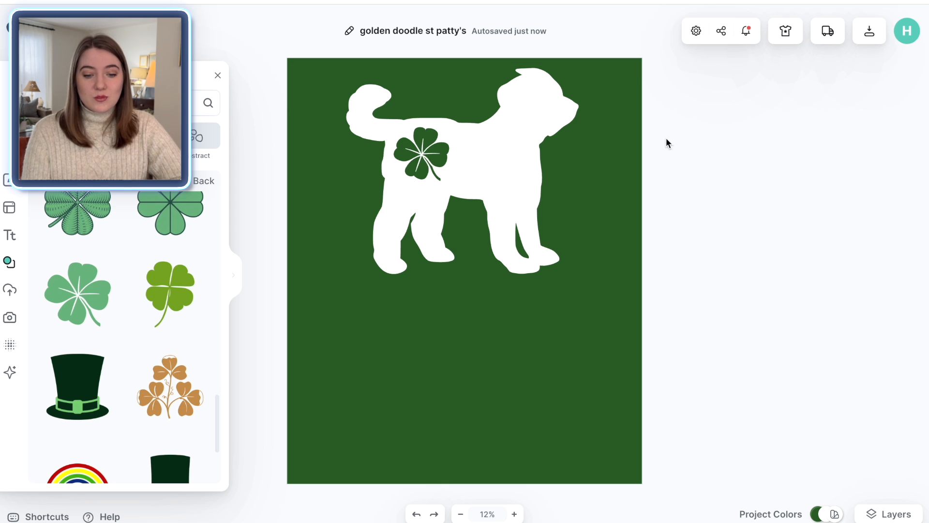
Step: Preview the design on a green T-shirt mockup worn by a woman
{"action": "left_click", "coordinate": [786, 31]}
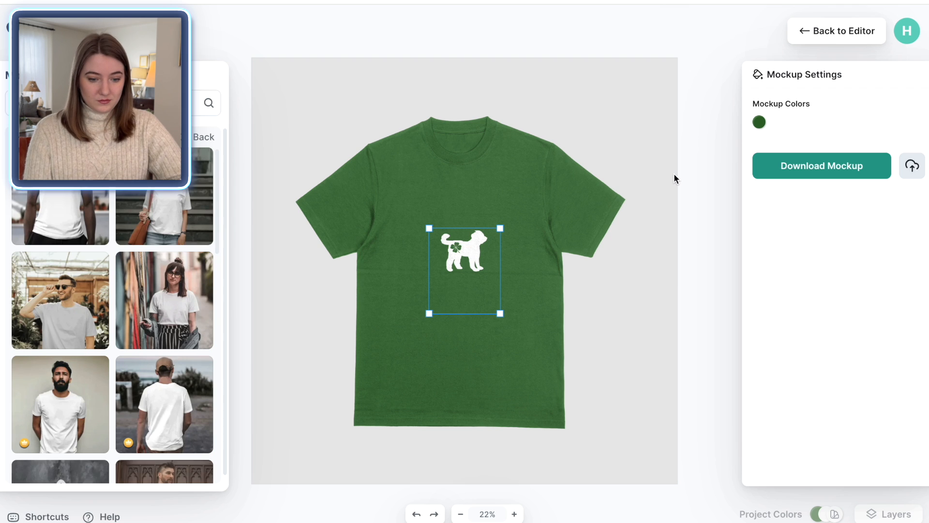
{"action": "left_click", "coordinate": [164, 300]}
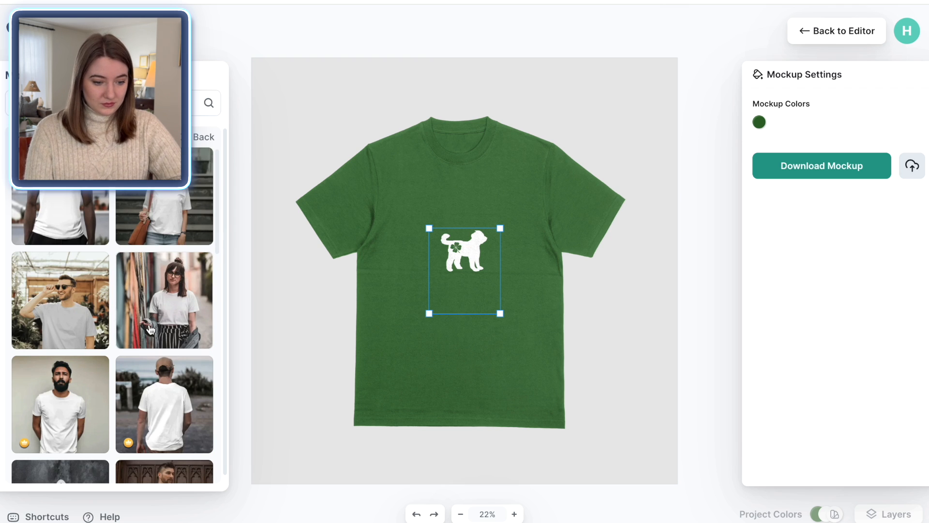
{"action": "left_click_drag", "start_coordinate": [507, 295], "coordinate": [507, 299]}
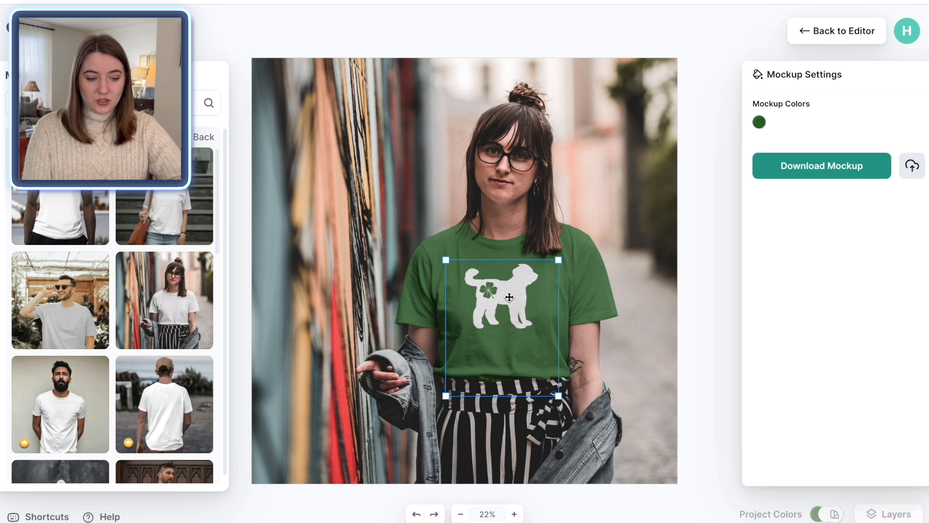
{"action": "left_click", "coordinate": [698, 306]}
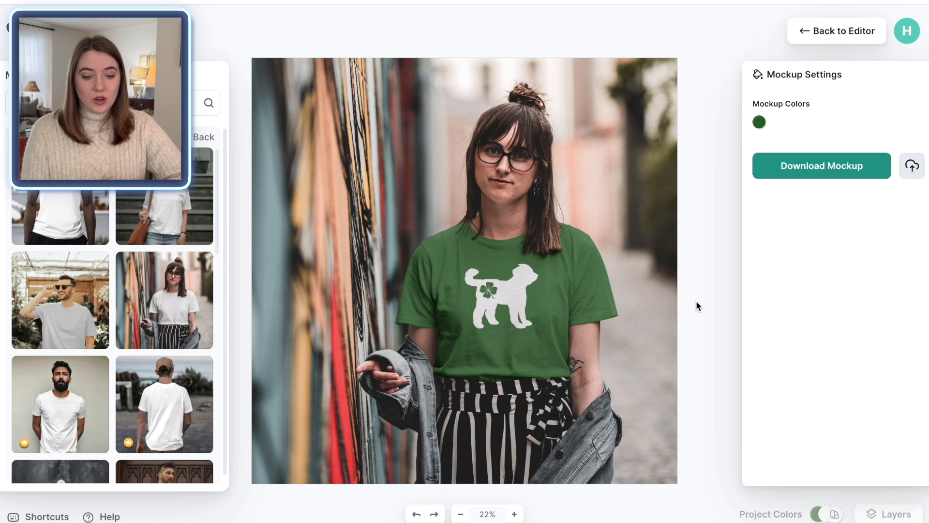
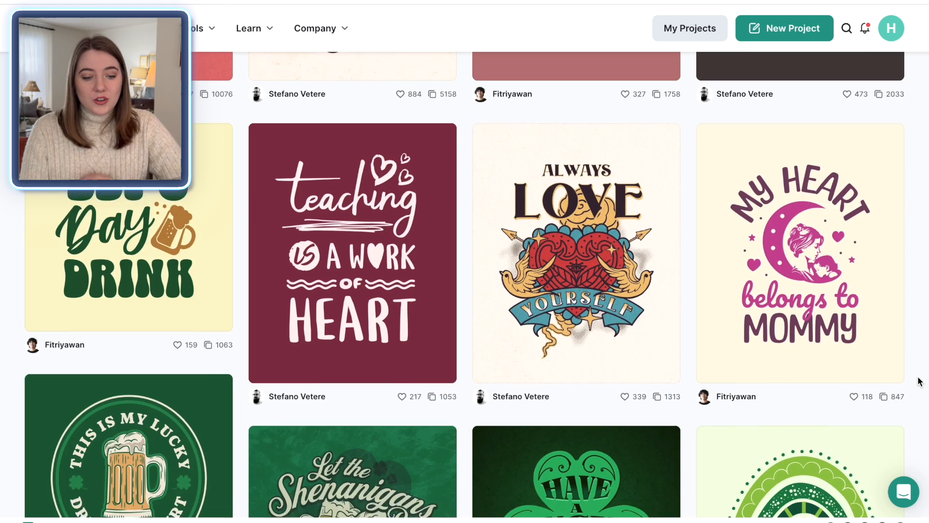
Step: Browse the St. Patrick's Day T-shirt templates and open the One Lucky Mama rainbow template
{"action": "scroll", "coordinate": [920, 380], "scroll_direction": "down", "scroll_amount": 5}
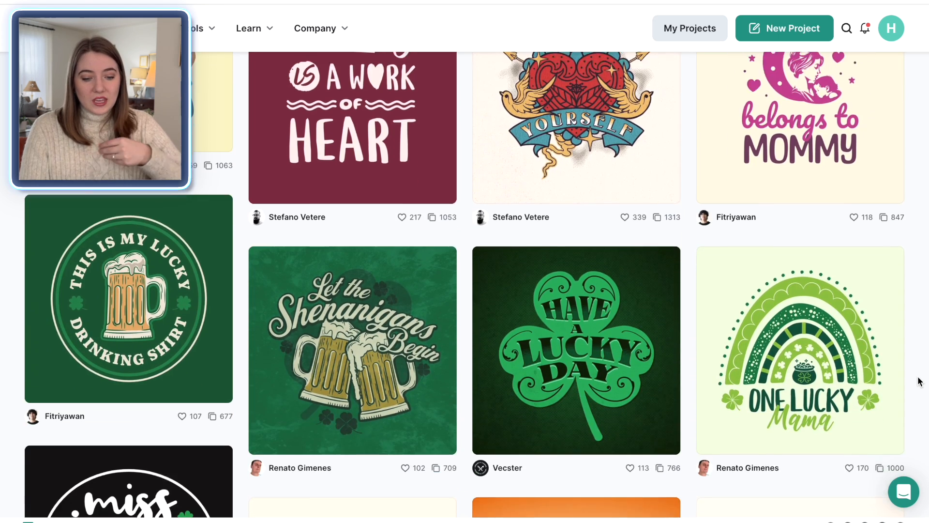
{"action": "scroll", "coordinate": [919, 381], "scroll_direction": "down", "scroll_amount": 1}
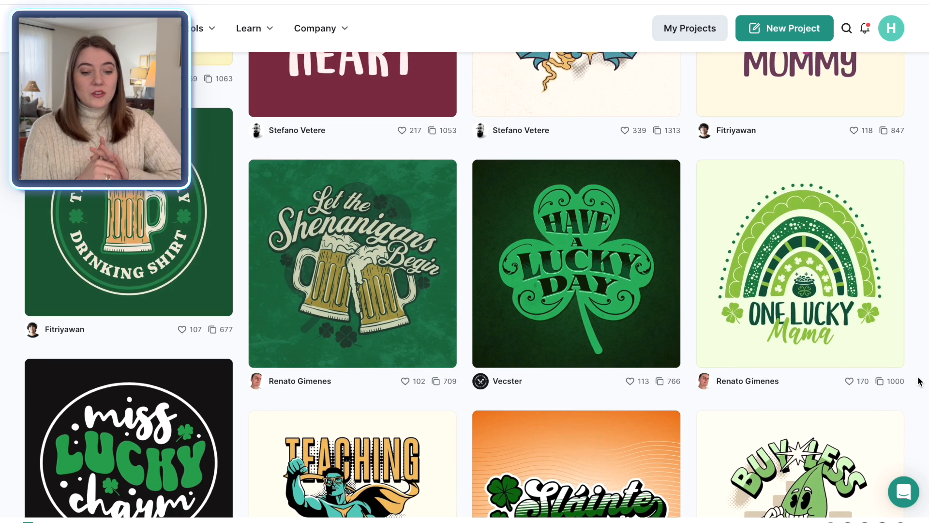
{"action": "scroll", "coordinate": [920, 381], "scroll_direction": "down", "scroll_amount": 3}
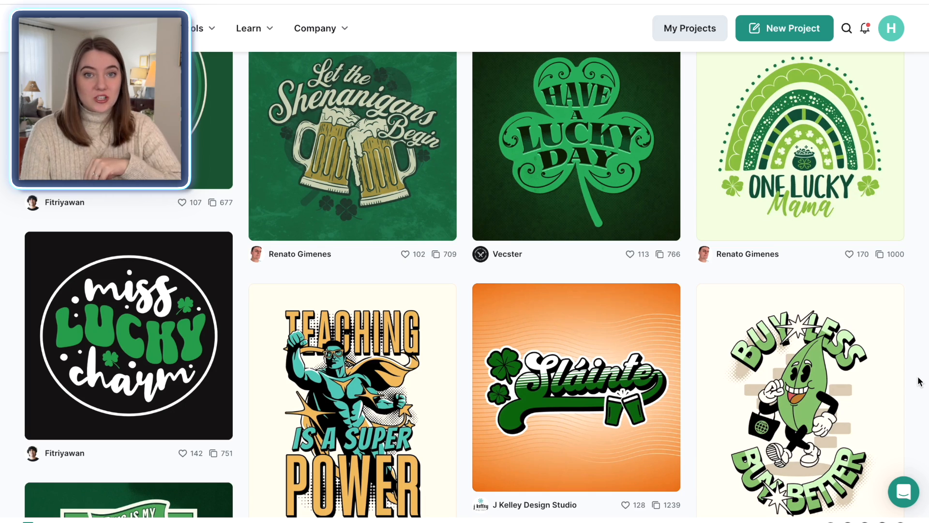
{"action": "scroll", "coordinate": [919, 381], "scroll_direction": "down", "scroll_amount": 1}
{"action": "scroll", "coordinate": [919, 381], "scroll_direction": "down", "scroll_amount": 3}
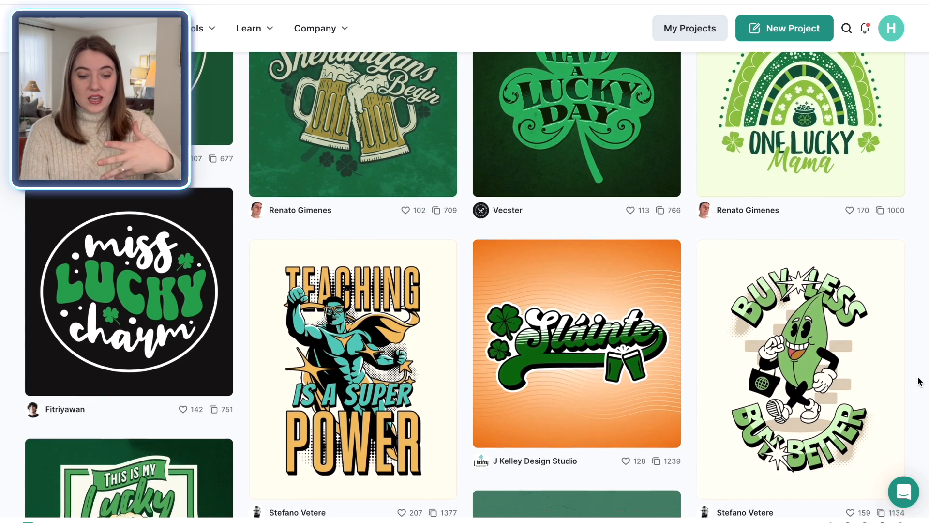
{"action": "scroll", "coordinate": [919, 381], "scroll_direction": "down", "scroll_amount": 7}
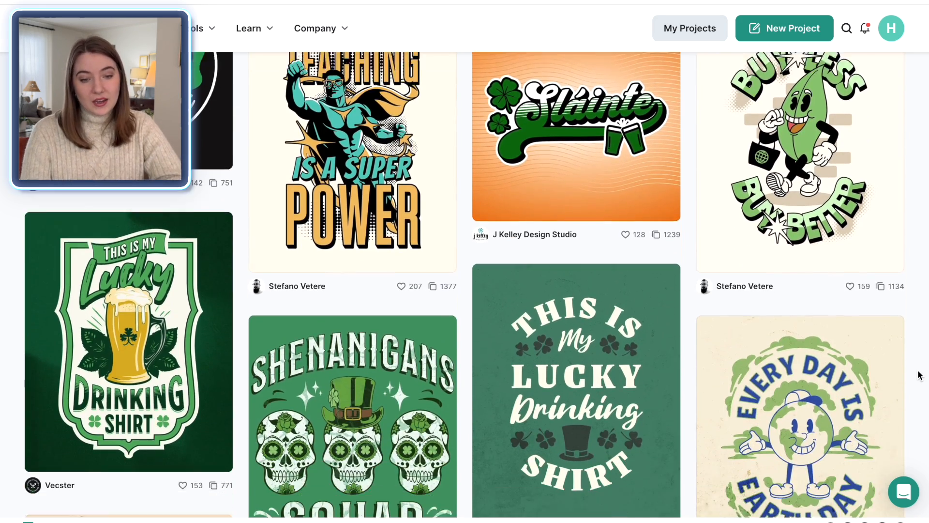
{"action": "scroll", "coordinate": [919, 375], "scroll_direction": "down", "scroll_amount": 1}
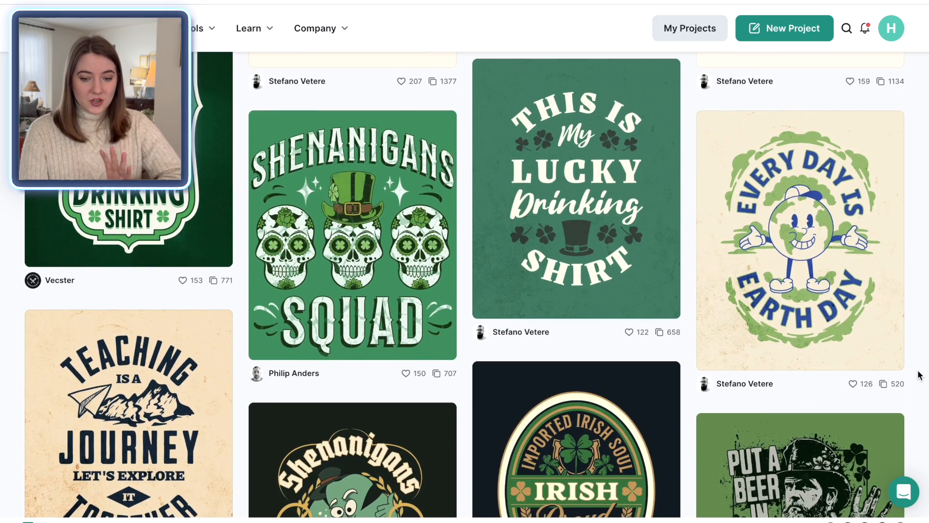
{"action": "scroll", "coordinate": [919, 376], "scroll_direction": "up", "scroll_amount": 13}
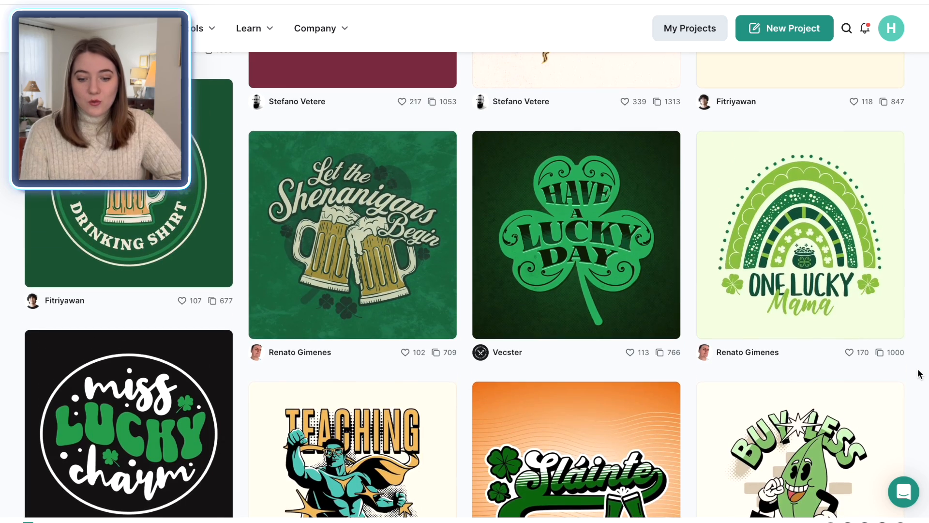
{"action": "left_click", "coordinate": [865, 259]}
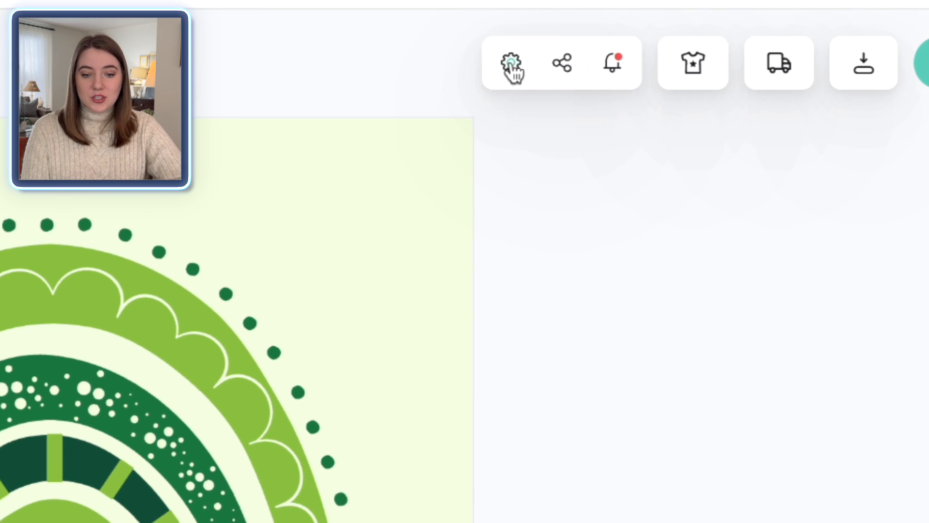
Step: Set the artboard to a custom size of 4500 × 5400 px
{"action": "left_click", "coordinate": [513, 65]}
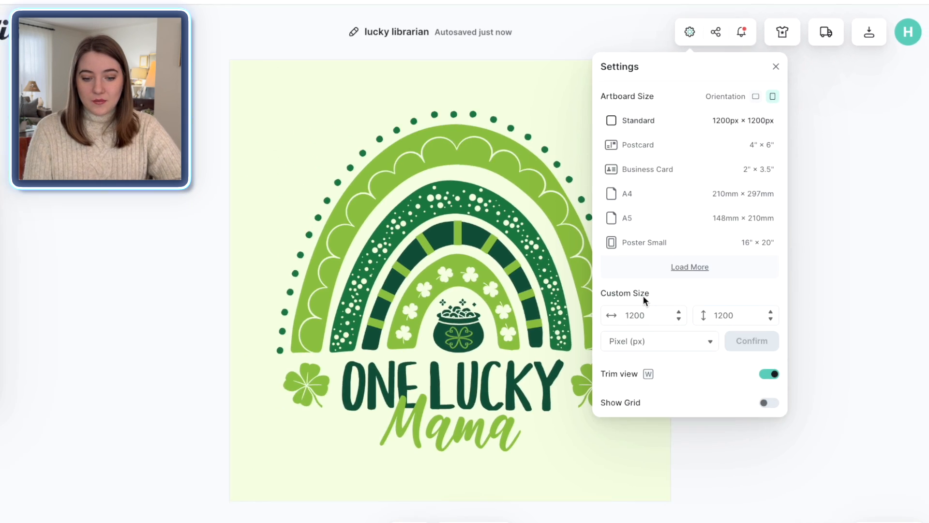
{"action": "double_click", "coordinate": [645, 306]}
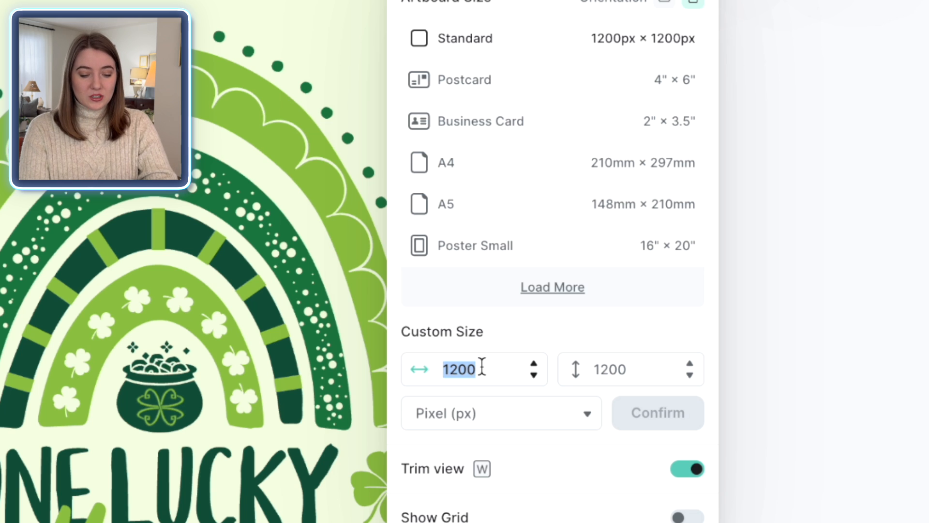
{"action": "type", "text": "45"}
{"action": "left_click", "coordinate": [623, 366]}
{"action": "double_click", "coordinate": [622, 366]}
{"action": "type", "text": "54"}
{"action": "left_click", "coordinate": [643, 417]}
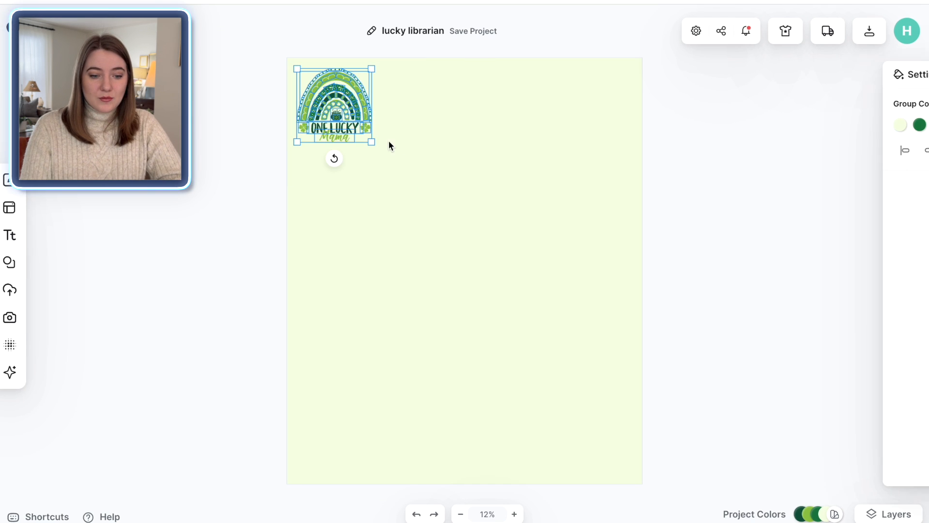
{"action": "left_click_drag", "start_coordinate": [371, 142], "coordinate": [660, 371]}
{"action": "left_click", "coordinate": [679, 374]}
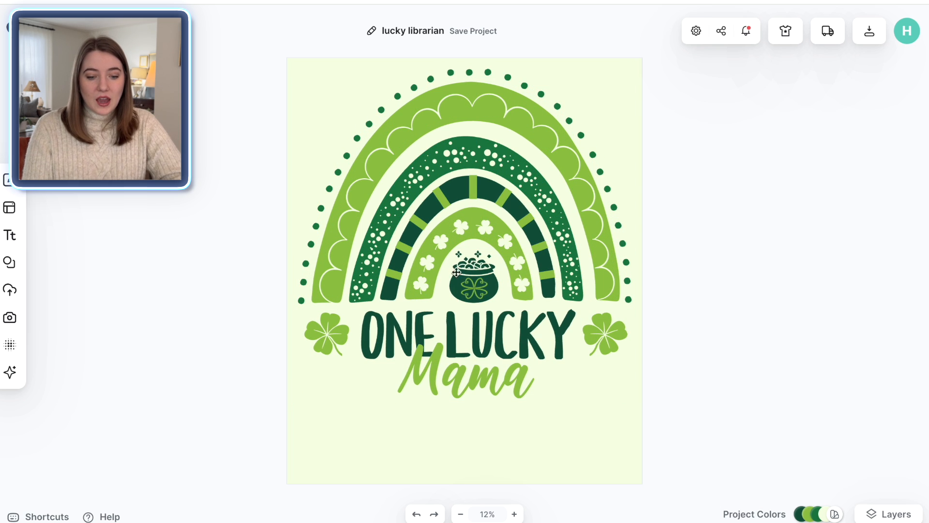
Step: Delete the pot of gold from the centre of the rainbow
{"action": "left_click", "coordinate": [476, 281]}
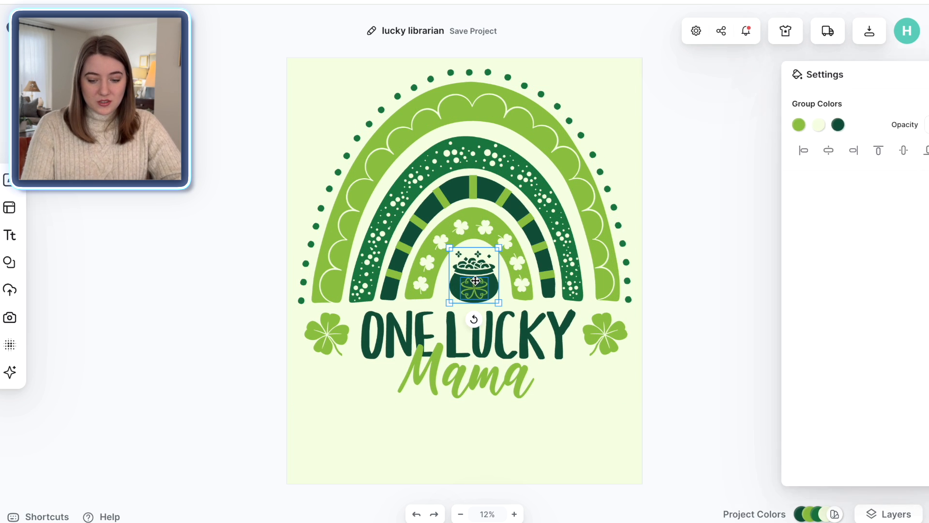
{"action": "key", "text": "Delete"}
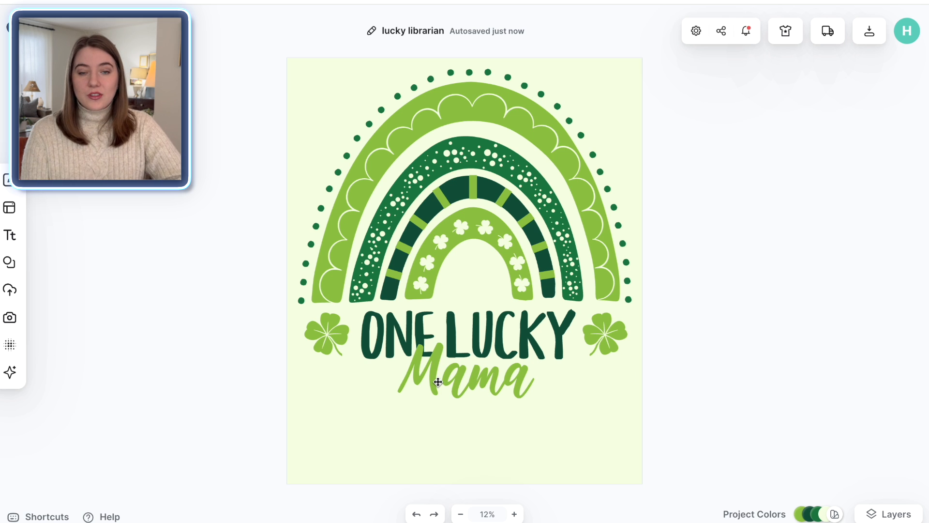
Step: Replace the headline with LUCKY TO BE and the script line with a Librarian
{"action": "double_click", "coordinate": [473, 328]}
{"action": "type", "text": "LUCKY TO BE"}
{"action": "left_click", "coordinate": [697, 394]}
{"action": "double_click", "coordinate": [465, 380]}
{"action": "type", "text": "a Librarian"}
{"action": "left_click", "coordinate": [697, 394]}
Step: Enlarge the a Librarian text and position it under the headline
{"action": "left_click", "coordinate": [513, 450]}
{"action": "left_click_drag", "start_coordinate": [555, 410], "coordinate": [637, 421]}
{"action": "left_click", "coordinate": [697, 407]}
{"action": "left_click_drag", "start_coordinate": [576, 389], "coordinate": [544, 390]}
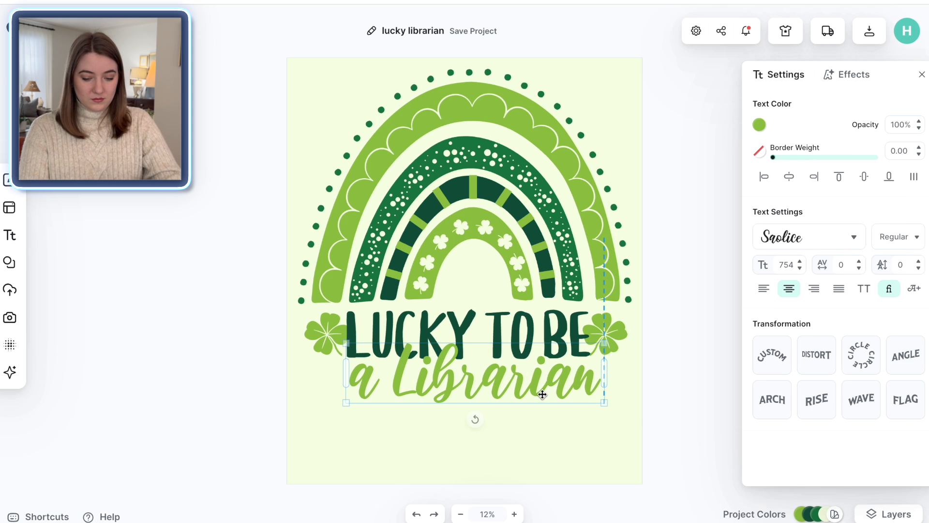
{"action": "left_click", "coordinate": [605, 334]}
{"action": "left_click", "coordinate": [706, 388]}
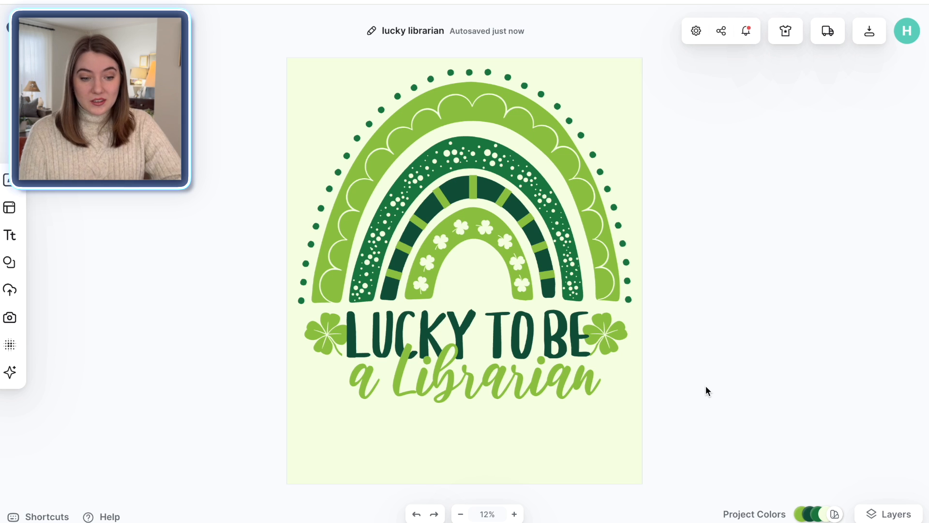
Step: Widen the pair of shamrocks so they flank the new headline
{"action": "left_click", "coordinate": [613, 344]}
{"action": "left_click_drag", "start_coordinate": [628, 357], "coordinate": [612, 342]}
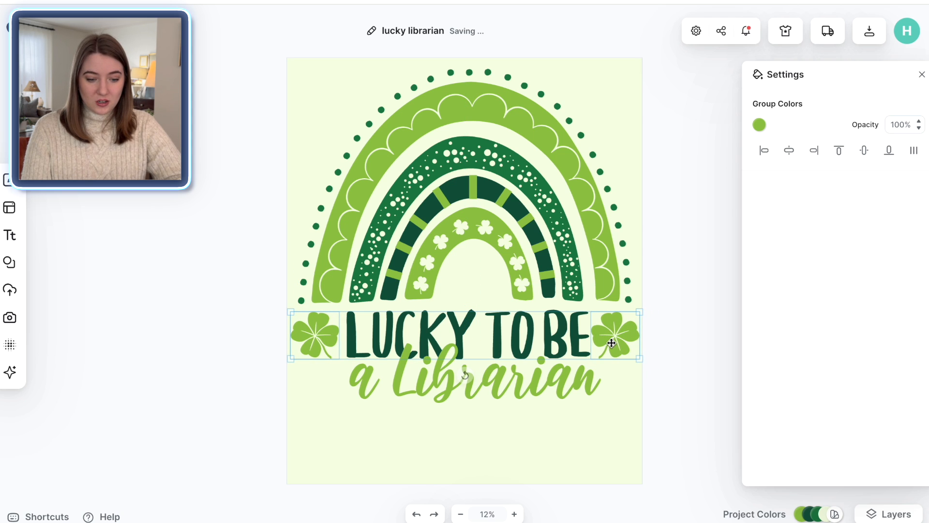
{"action": "left_click", "coordinate": [663, 401]}
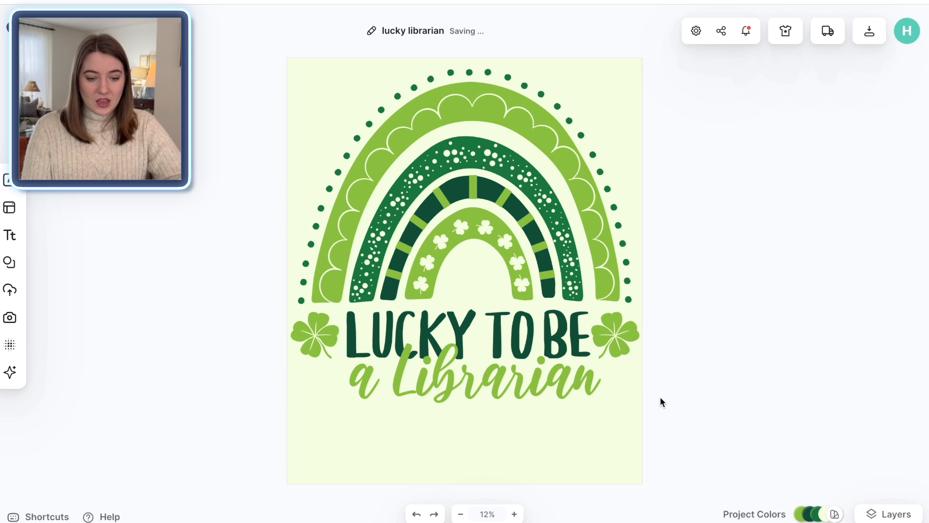
Step: Change the artboard background colour to white
{"action": "left_click", "coordinate": [599, 436]}
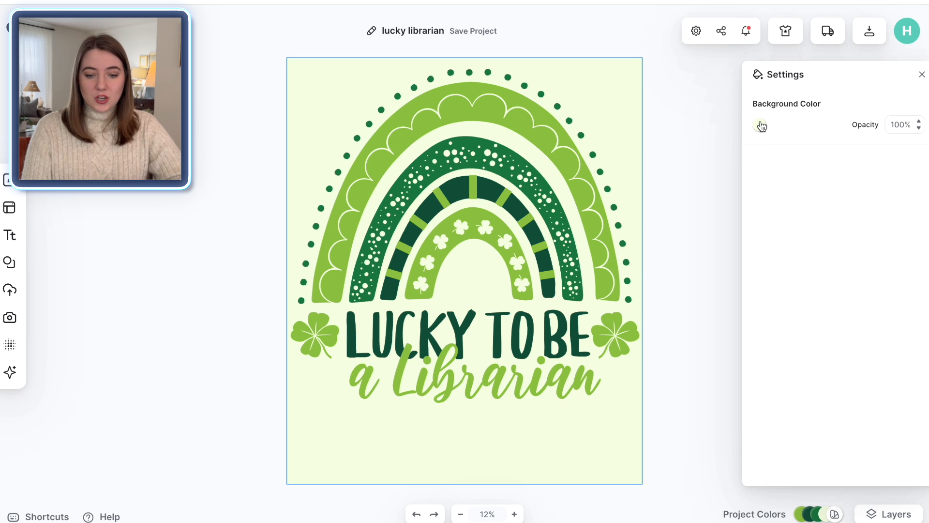
{"action": "left_click", "coordinate": [760, 125]}
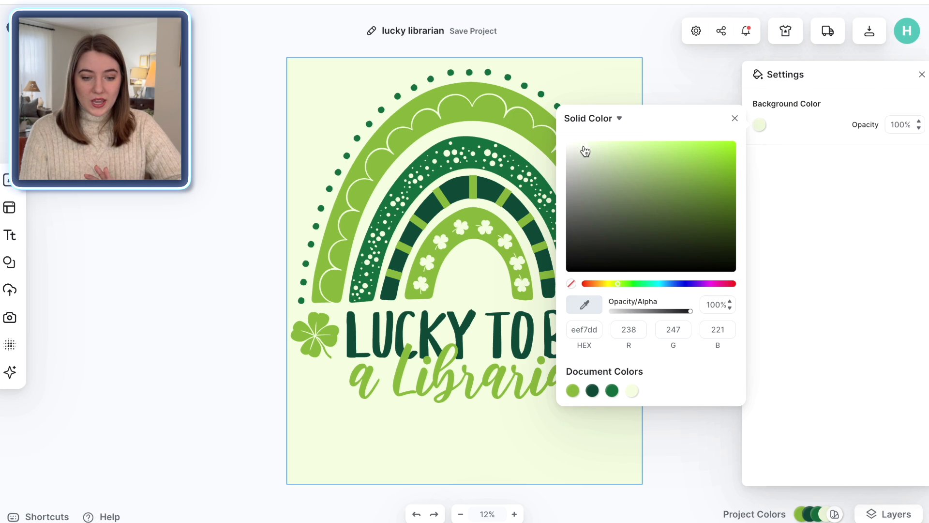
{"action": "left_click_drag", "start_coordinate": [585, 151], "coordinate": [544, 142]}
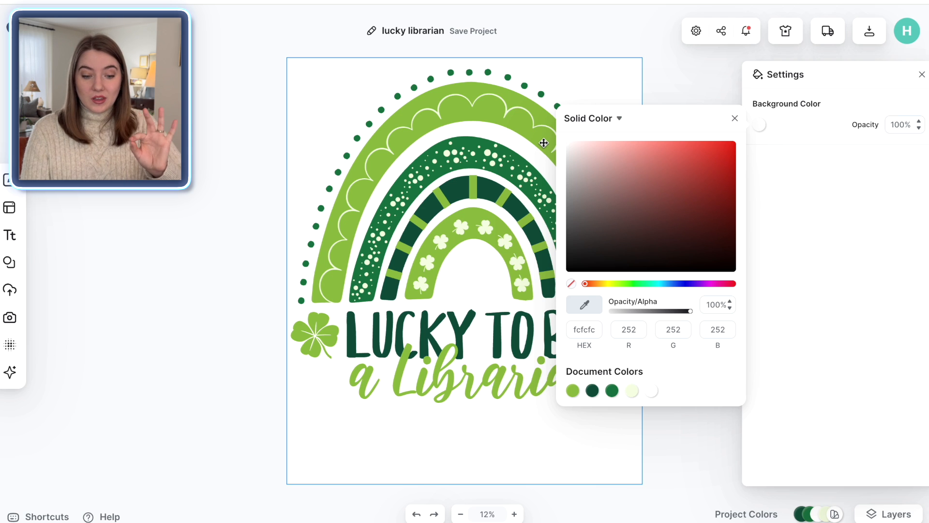
{"action": "left_click", "coordinate": [679, 81]}
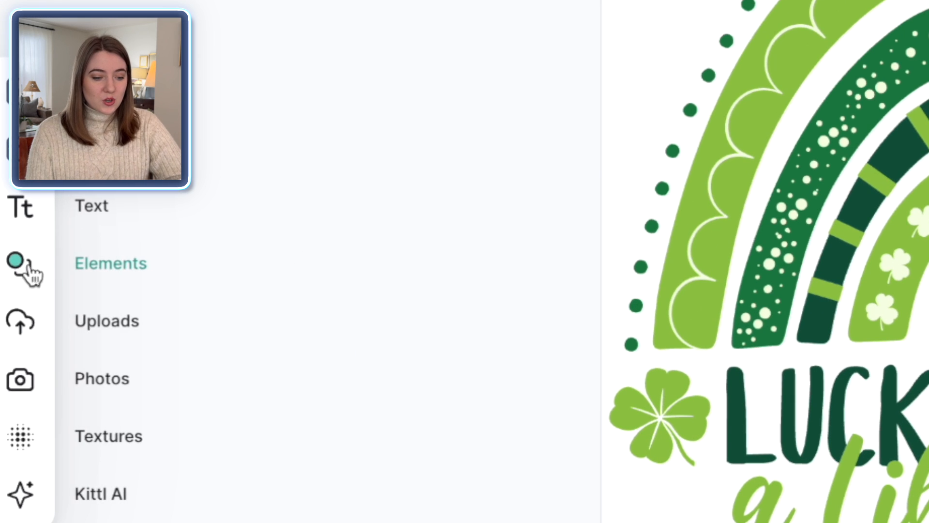
Step: Search the elements for book and add the red open-book illustration
{"action": "left_click", "coordinate": [29, 265]}
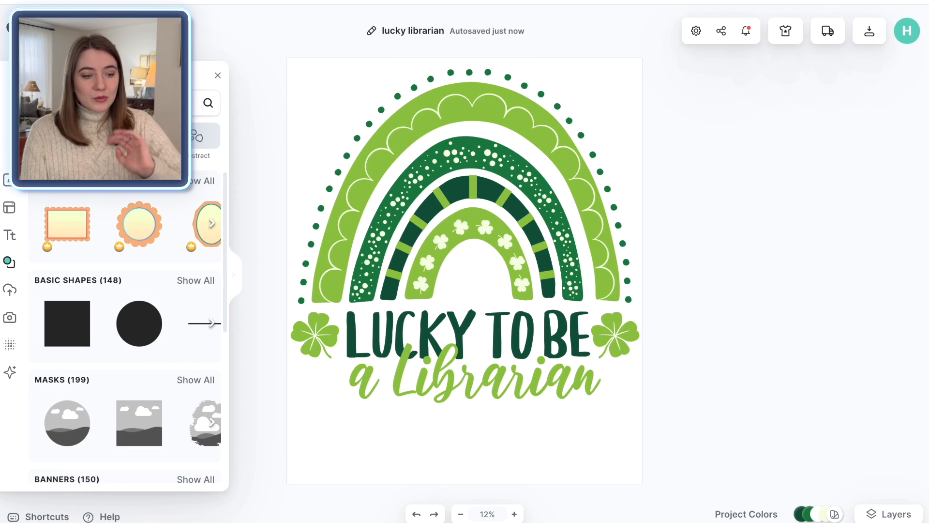
{"action": "type", "text": "book"}
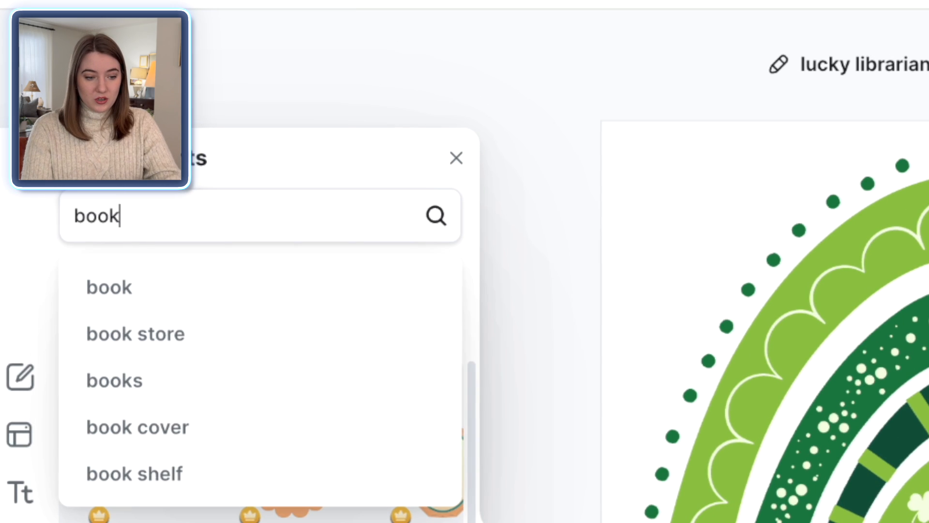
{"action": "key", "text": "Return"}
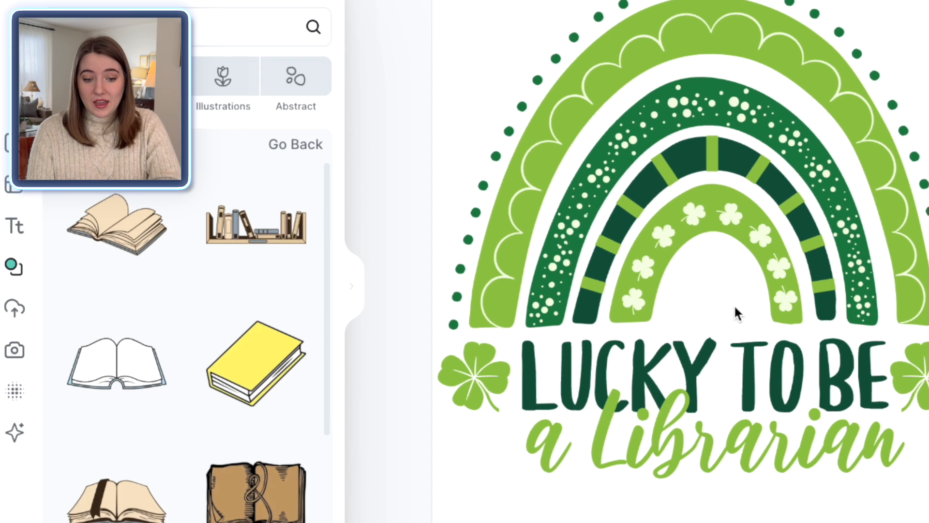
{"action": "scroll", "coordinate": [163, 390], "scroll_direction": "down", "scroll_amount": 5}
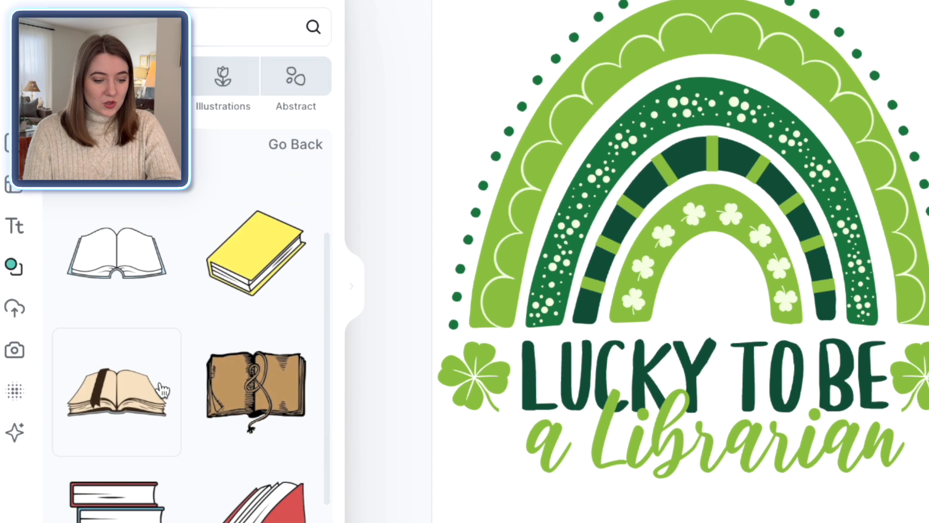
{"action": "scroll", "coordinate": [162, 390], "scroll_direction": "down", "scroll_amount": 2}
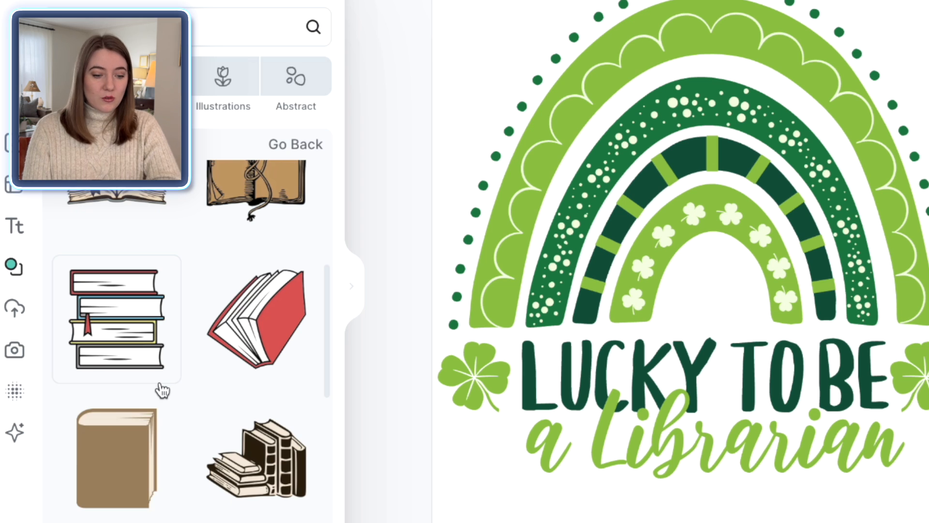
{"action": "scroll", "coordinate": [162, 389], "scroll_direction": "down", "scroll_amount": 2}
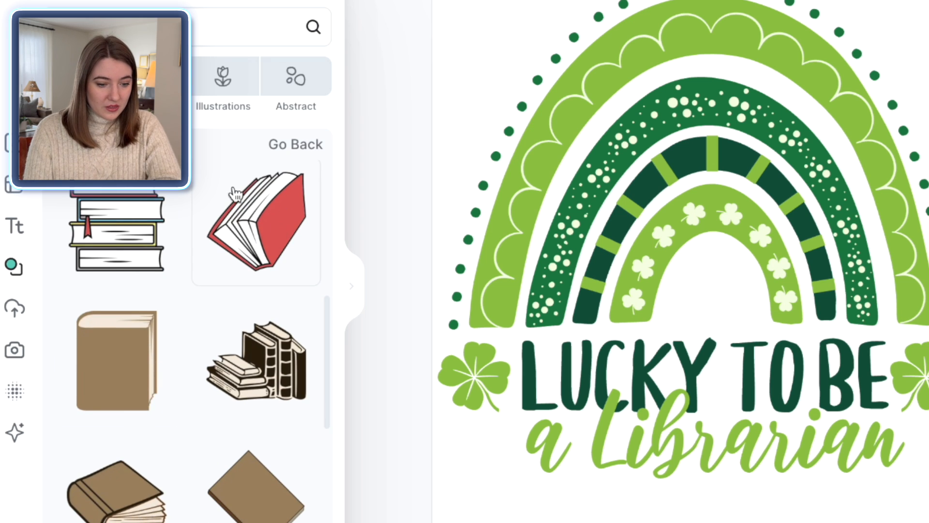
{"action": "scroll", "coordinate": [158, 465], "scroll_direction": "down", "scroll_amount": 6}
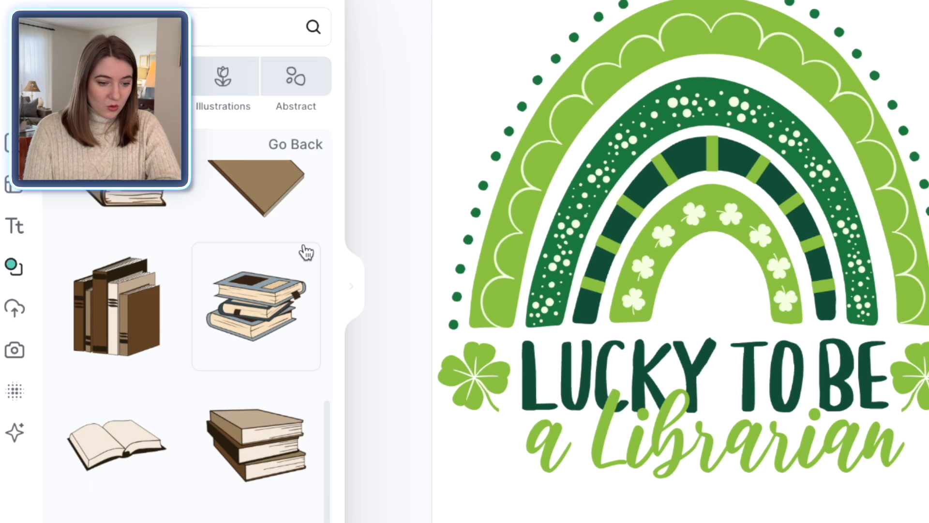
{"action": "scroll", "coordinate": [257, 343], "scroll_direction": "up", "scroll_amount": 6}
{"action": "left_click", "coordinate": [257, 343]}
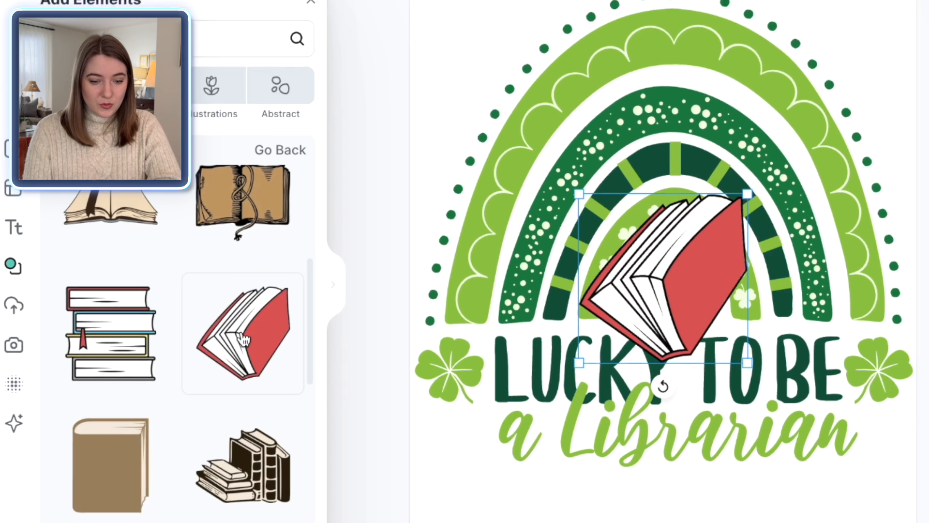
Step: Shrink the book into the rainbow's centre and recolour it with the green document colour
{"action": "left_click_drag", "start_coordinate": [748, 194], "coordinate": [661, 280]}
{"action": "left_click_drag", "start_coordinate": [616, 322], "coordinate": [667, 287]}
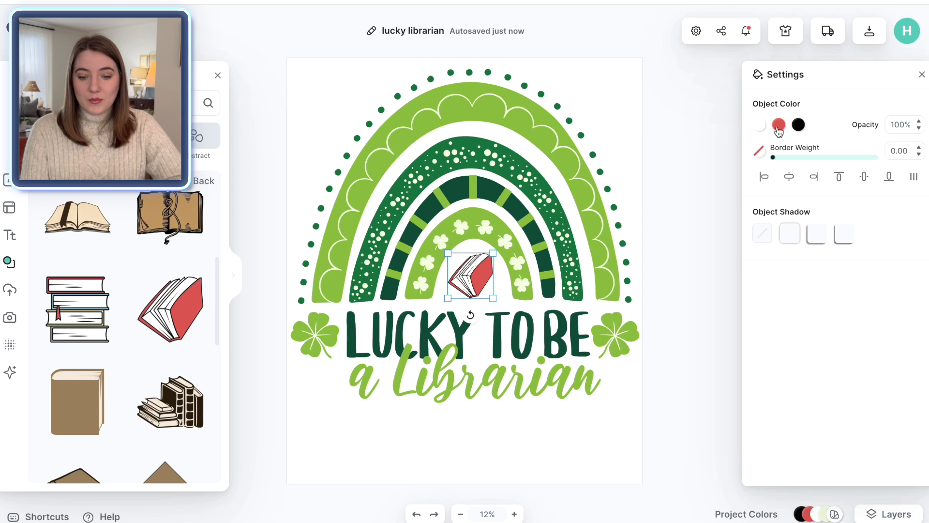
{"action": "left_click", "coordinate": [779, 124]}
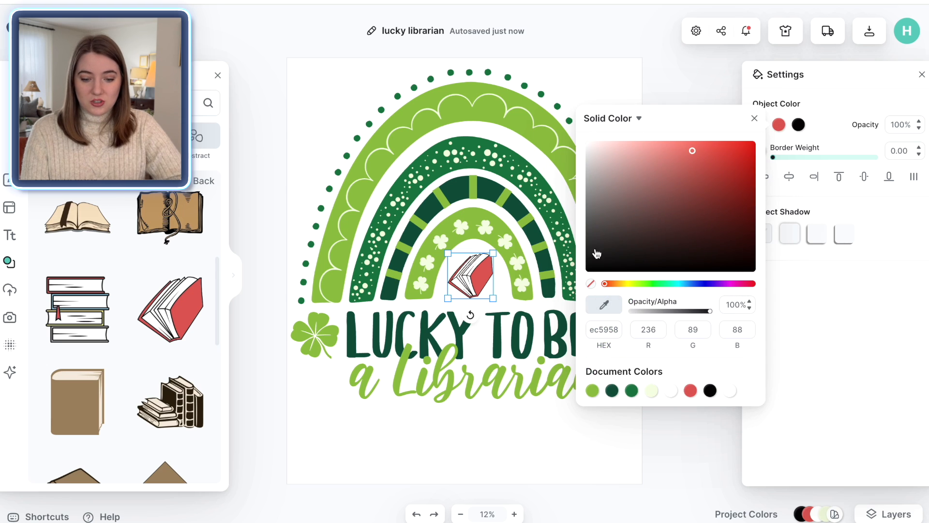
{"action": "left_click", "coordinate": [632, 391]}
{"action": "left_click", "coordinate": [695, 107]}
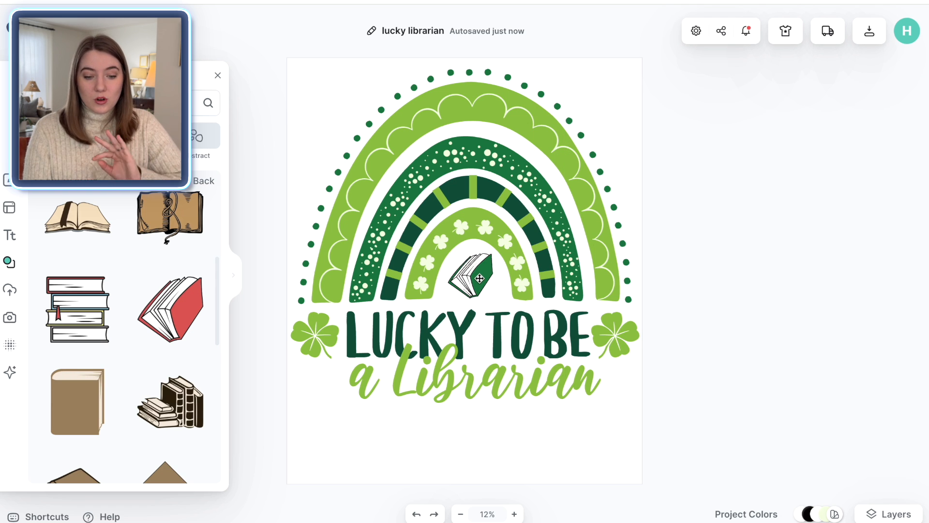
Step: Copy the right shamrock, paste the copy onto the book, bring it to the front and shrink it to fit the cover
{"action": "left_click", "coordinate": [611, 336]}
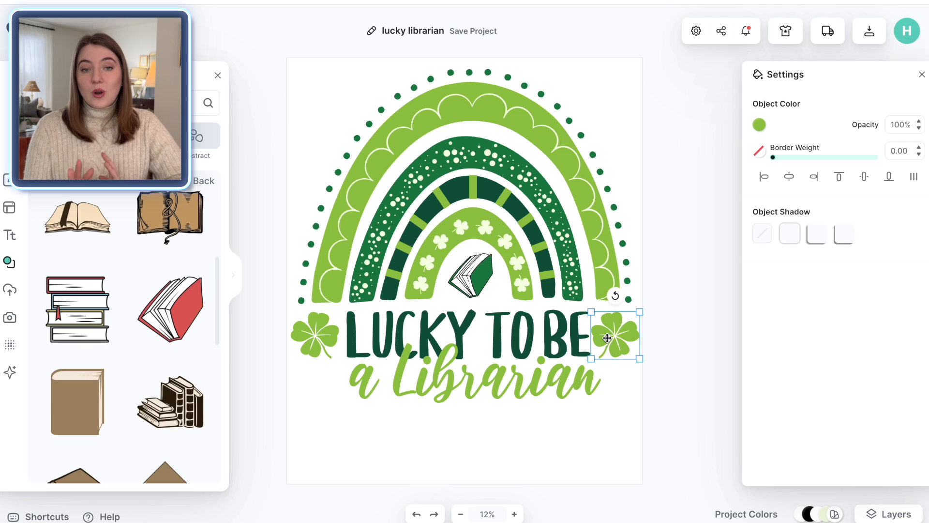
{"action": "right_click", "coordinate": [607, 338]}
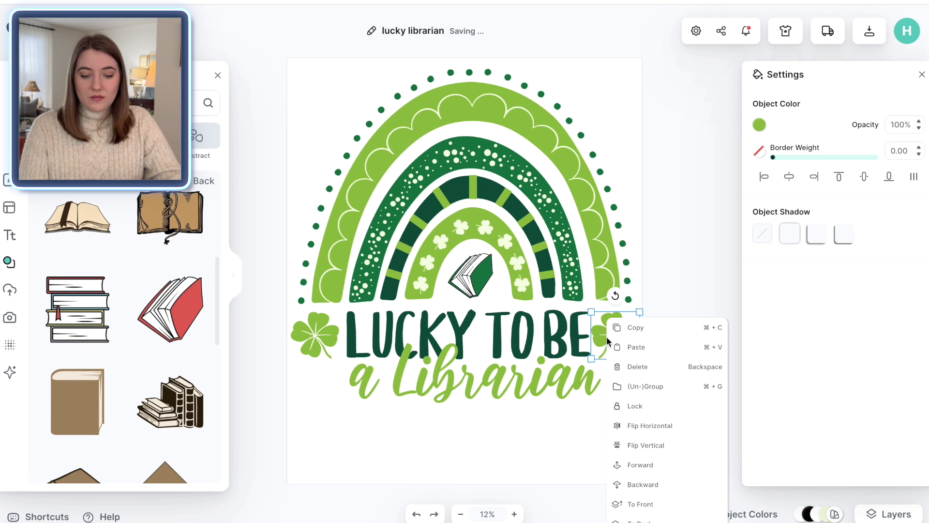
{"action": "left_click", "coordinate": [637, 329]}
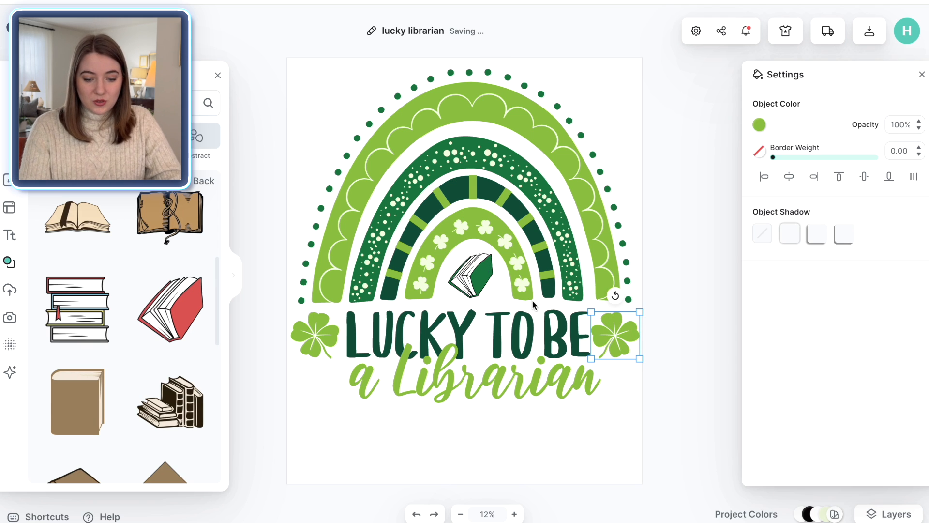
{"action": "key", "text": "super+v"}
{"action": "left_click_drag", "start_coordinate": [618, 344], "coordinate": [497, 299]}
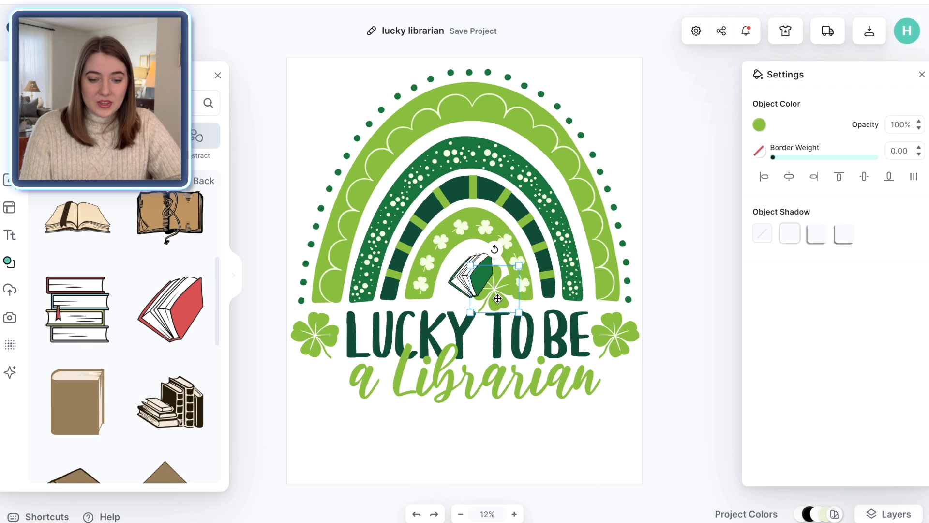
{"action": "right_click", "coordinate": [498, 298]}
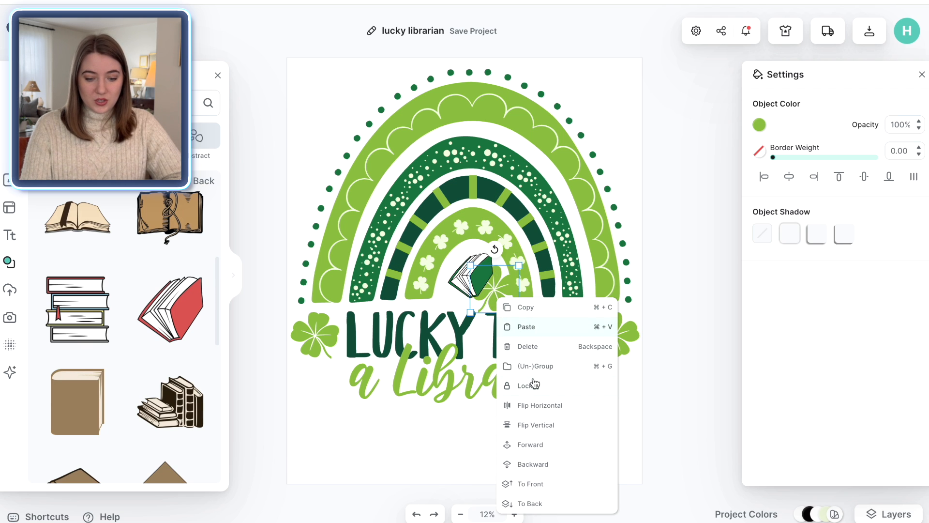
{"action": "left_click", "coordinate": [540, 484]}
{"action": "left_click_drag", "start_coordinate": [519, 313], "coordinate": [480, 275]}
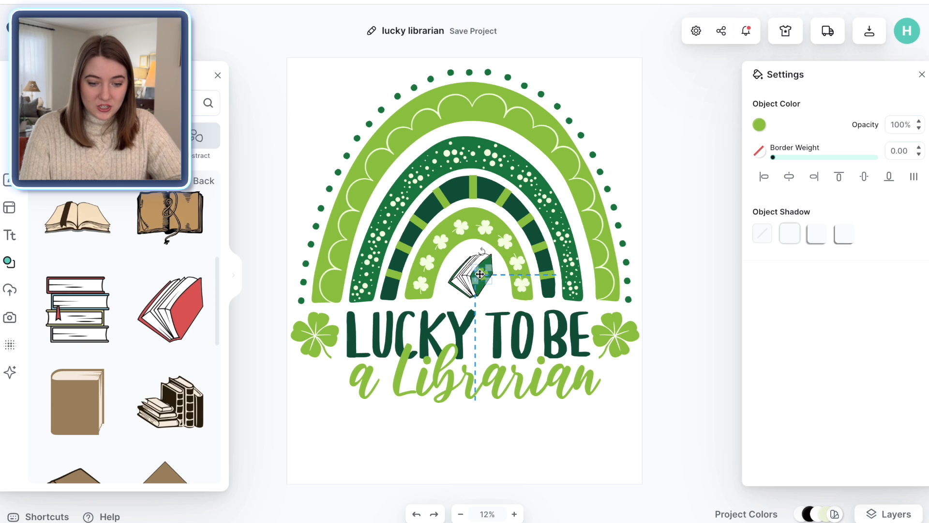
{"action": "left_click", "coordinate": [690, 358]}
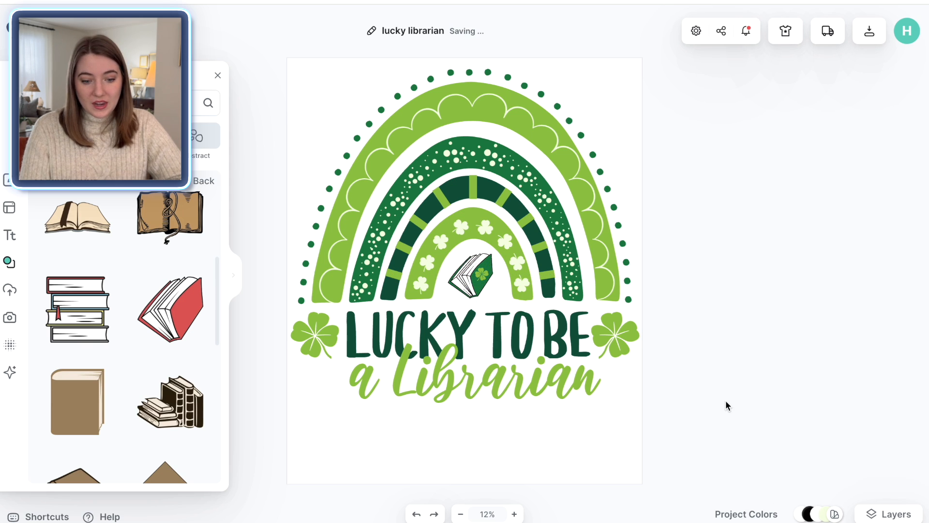
Step: Recolour the small shamrock on the book with the white document colour
{"action": "left_click", "coordinate": [482, 274]}
{"action": "left_click", "coordinate": [760, 126]}
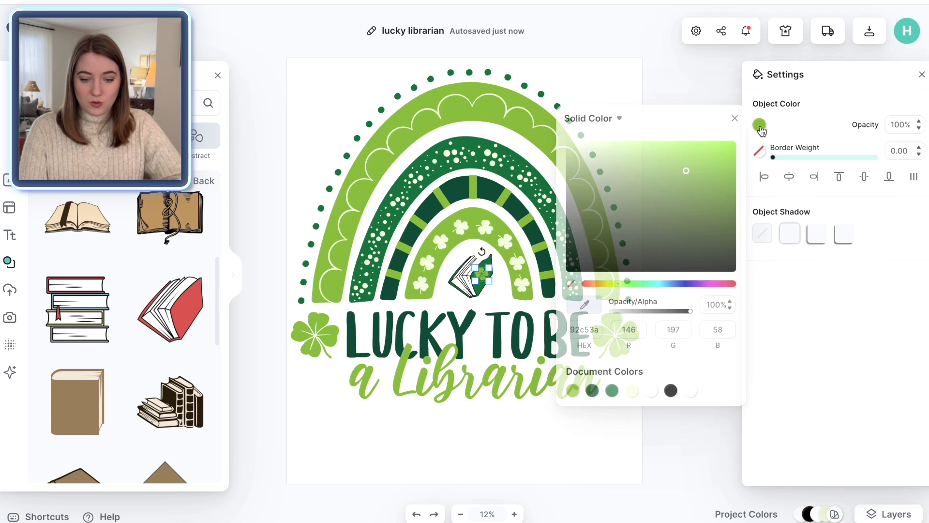
{"action": "left_click", "coordinate": [653, 391]}
{"action": "left_click", "coordinate": [672, 81]}
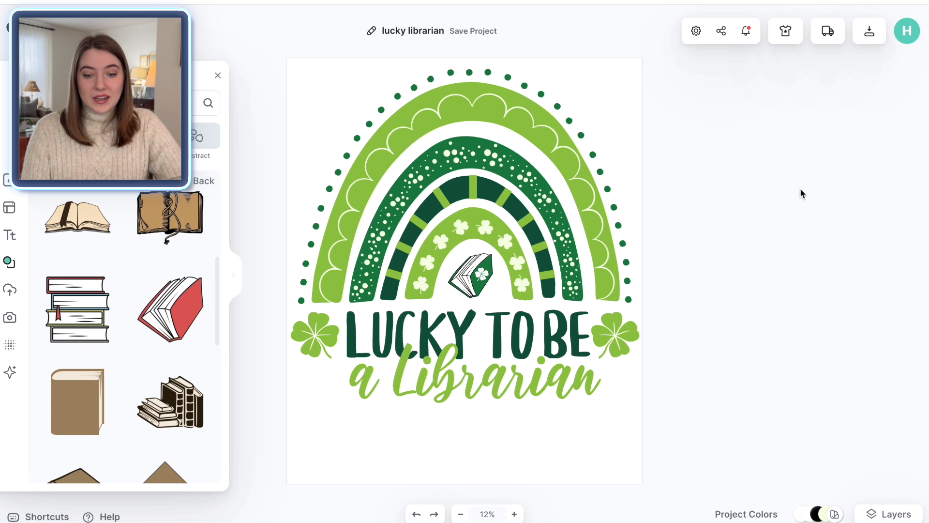
Step: Preview the design on a tote bag mockup, enlarging and centring it on the bag
{"action": "left_click", "coordinate": [792, 39]}
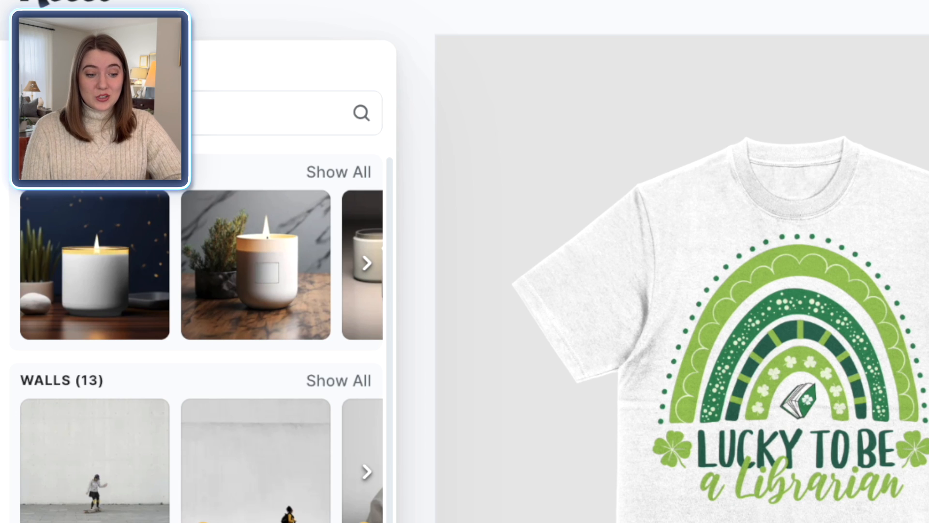
{"action": "scroll", "coordinate": [326, 274], "scroll_direction": "right", "scroll_amount": 3}
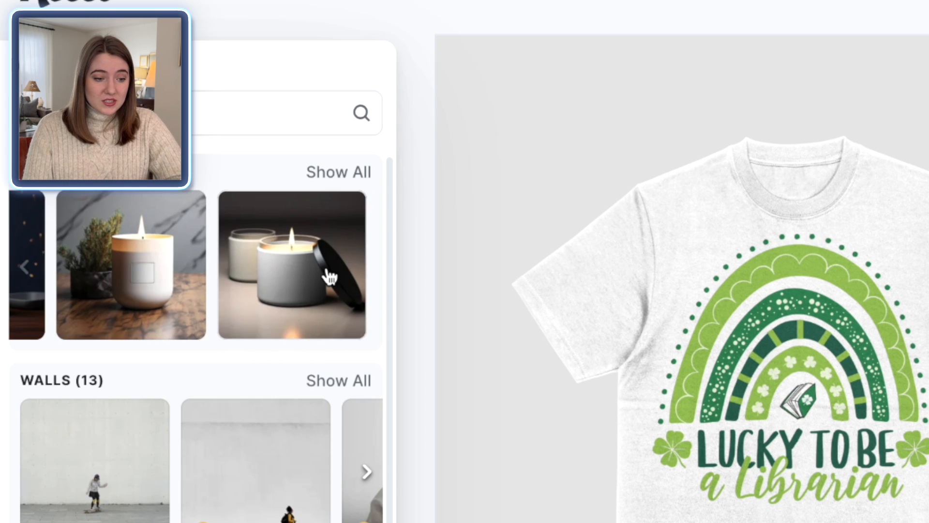
{"action": "scroll", "coordinate": [330, 277], "scroll_direction": "down", "scroll_amount": 3}
{"action": "scroll", "coordinate": [330, 277], "scroll_direction": "down", "scroll_amount": 15}
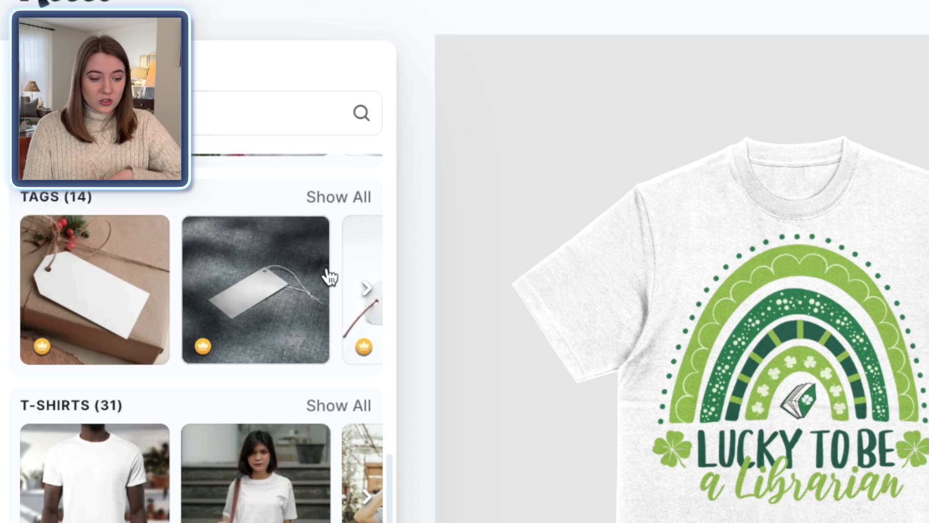
{"action": "scroll", "coordinate": [331, 277], "scroll_direction": "down", "scroll_amount": 10}
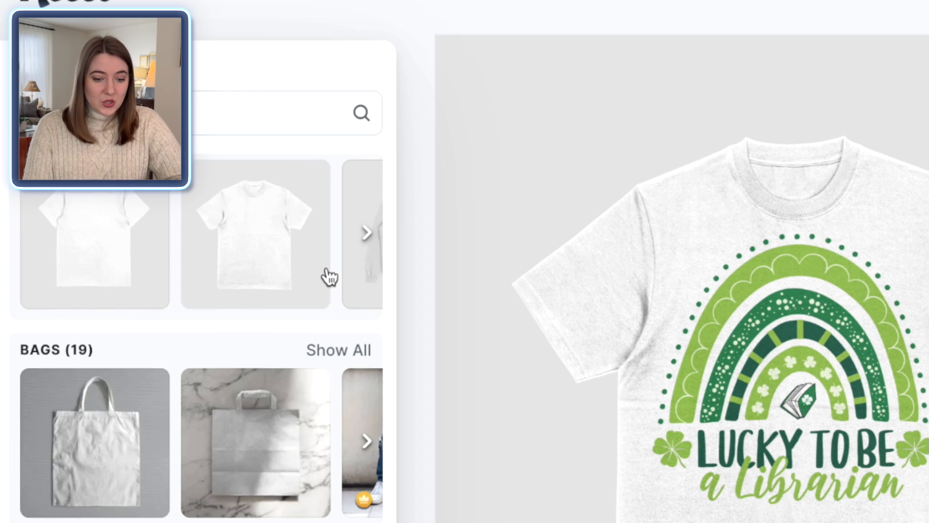
{"action": "left_click", "coordinate": [116, 440]}
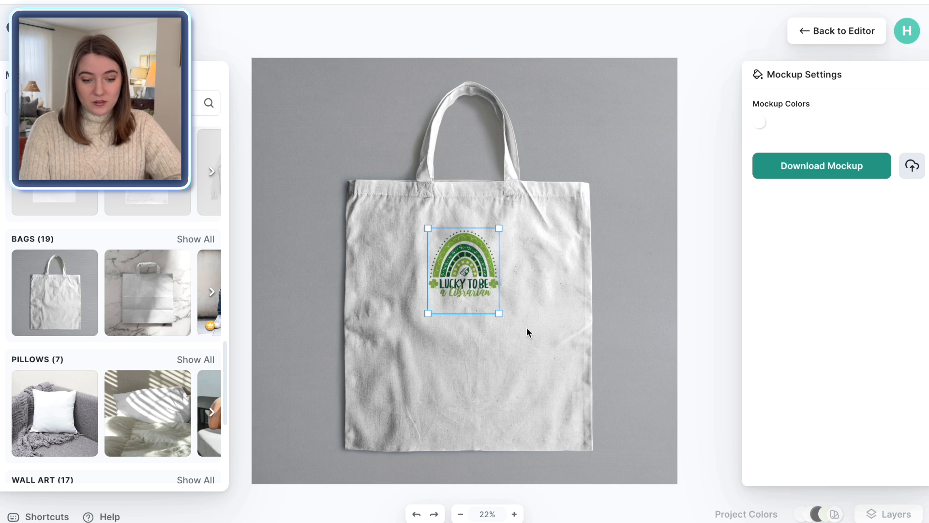
{"action": "left_click_drag", "start_coordinate": [501, 314], "coordinate": [629, 432]}
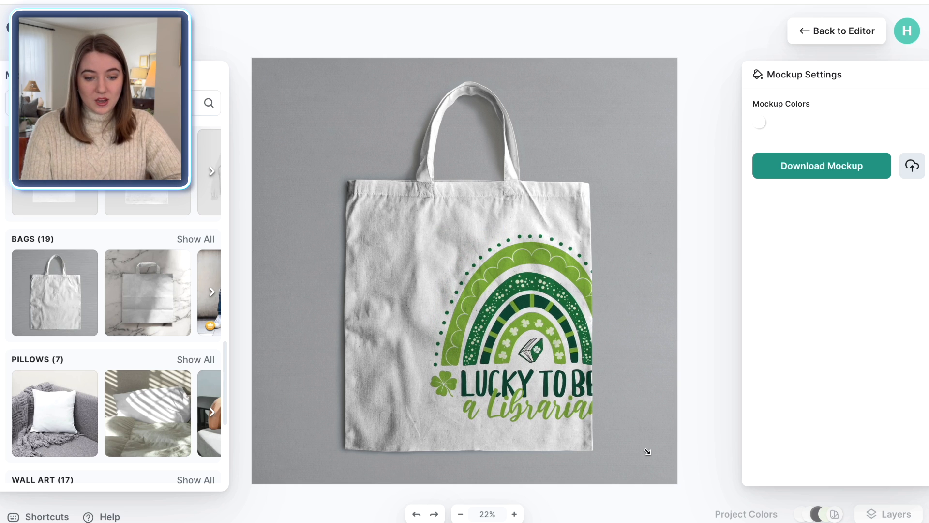
{"action": "left_click_drag", "start_coordinate": [547, 334], "coordinate": [487, 318]}
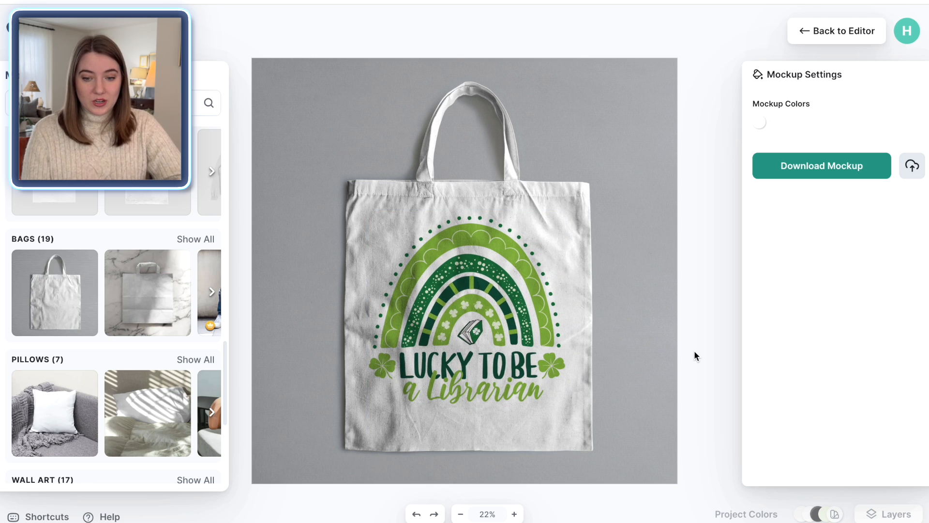
Step: Return to the editor, open the download options and switch on Remove Background
{"action": "left_click", "coordinate": [814, 31]}
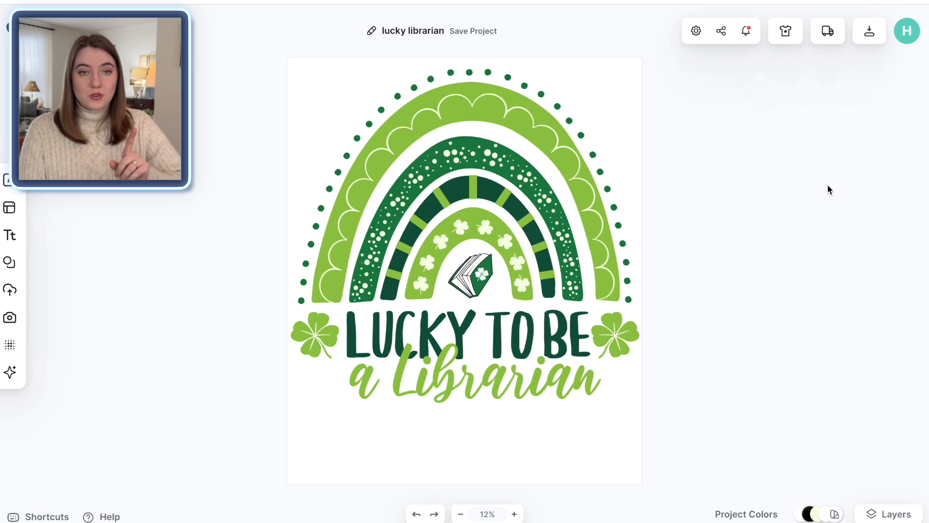
{"action": "left_click", "coordinate": [867, 37]}
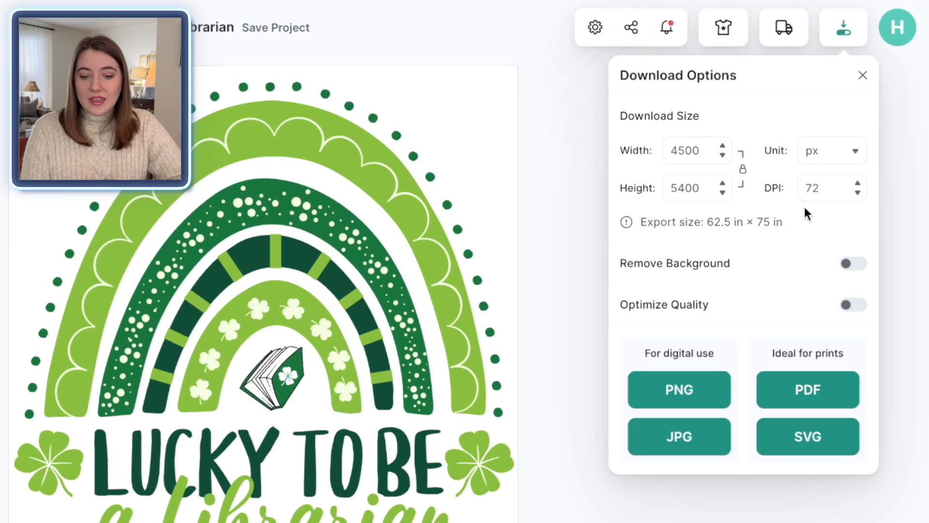
{"action": "left_click", "coordinate": [852, 267]}
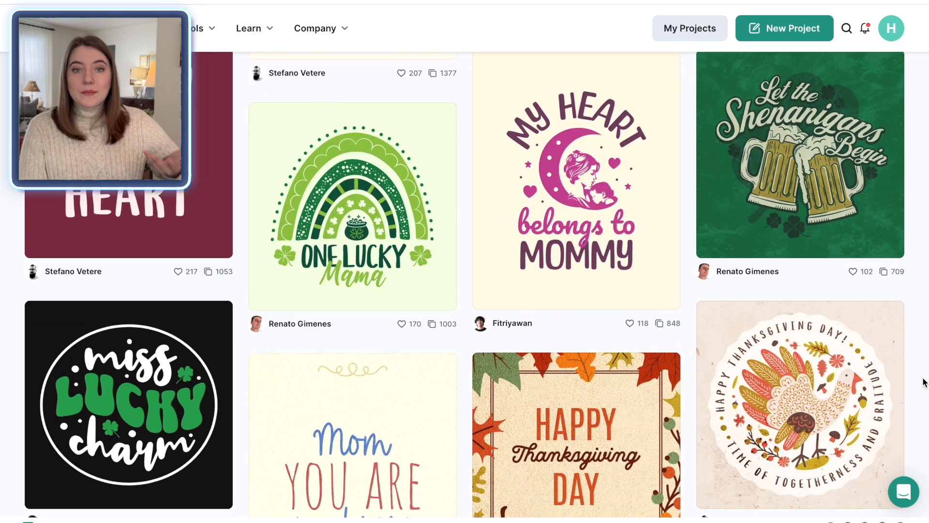
Step: Browse the St. Patrick's templates and open the This Is My Lucky Drinking Shirt design
{"action": "scroll", "coordinate": [925, 382], "scroll_direction": "down", "scroll_amount": 2}
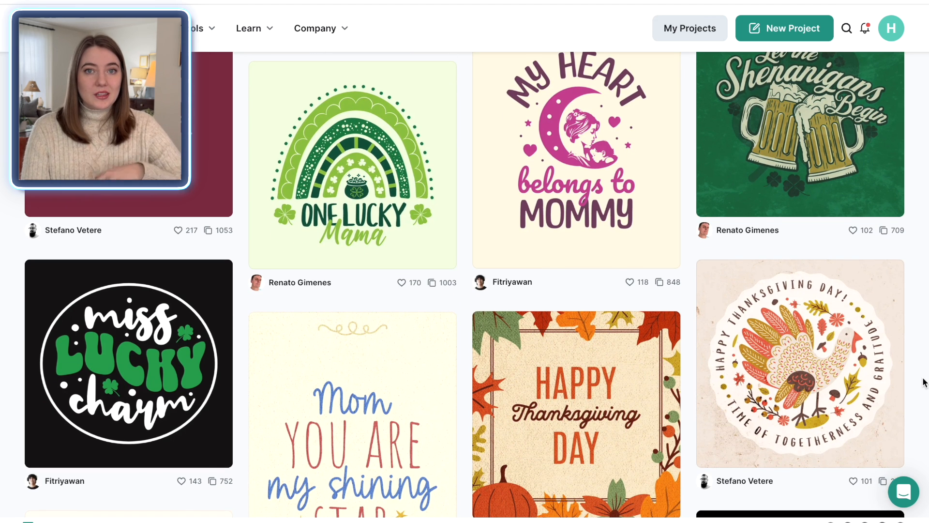
{"action": "scroll", "coordinate": [925, 382], "scroll_direction": "up", "scroll_amount": 1}
{"action": "scroll", "coordinate": [925, 382], "scroll_direction": "down", "scroll_amount": 1}
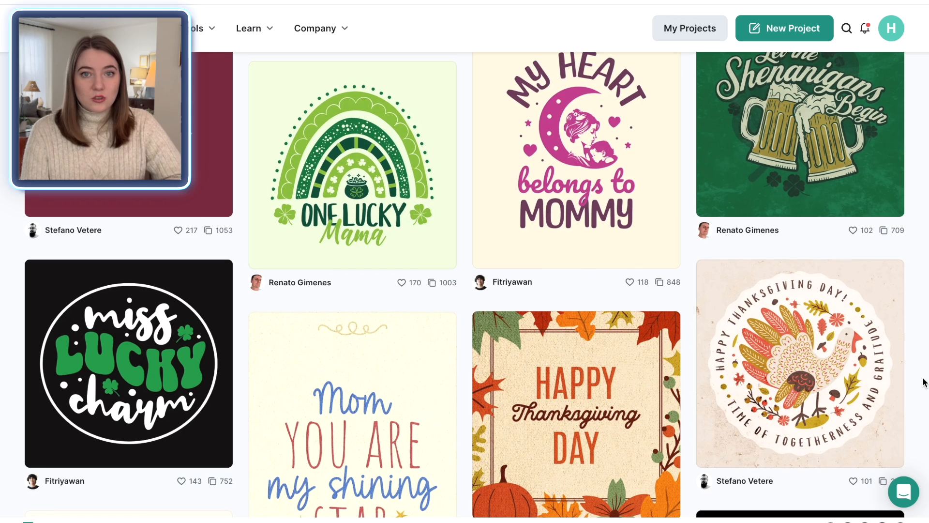
{"action": "scroll", "coordinate": [925, 382], "scroll_direction": "down", "scroll_amount": 3}
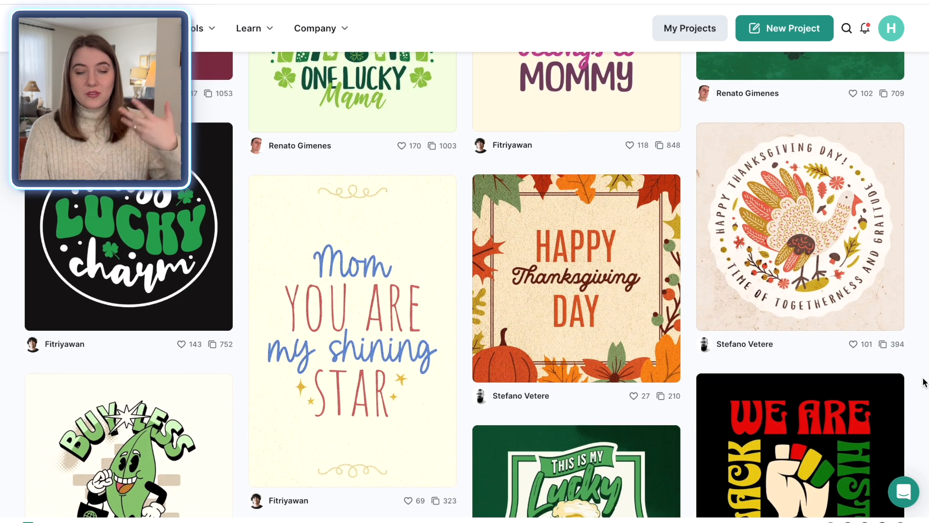
{"action": "scroll", "coordinate": [925, 381], "scroll_direction": "down", "scroll_amount": 2}
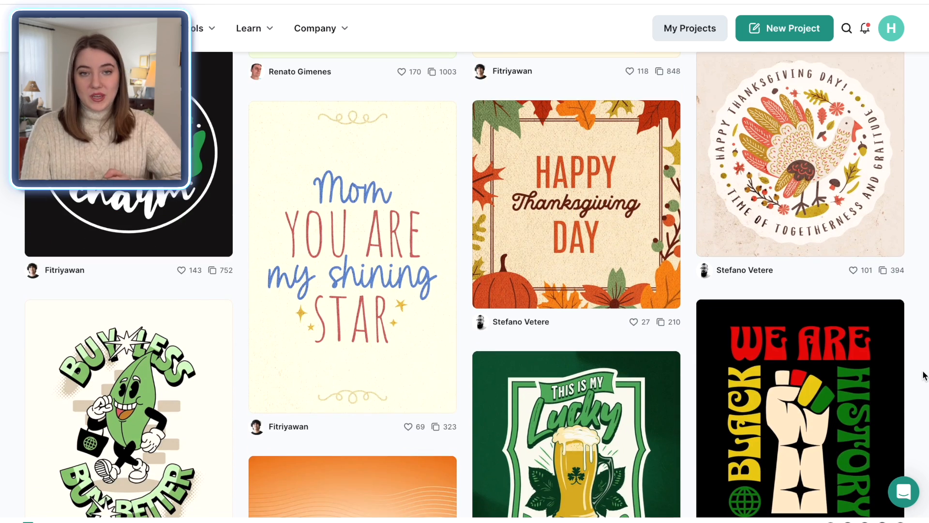
{"action": "scroll", "coordinate": [925, 375], "scroll_direction": "down", "scroll_amount": 12}
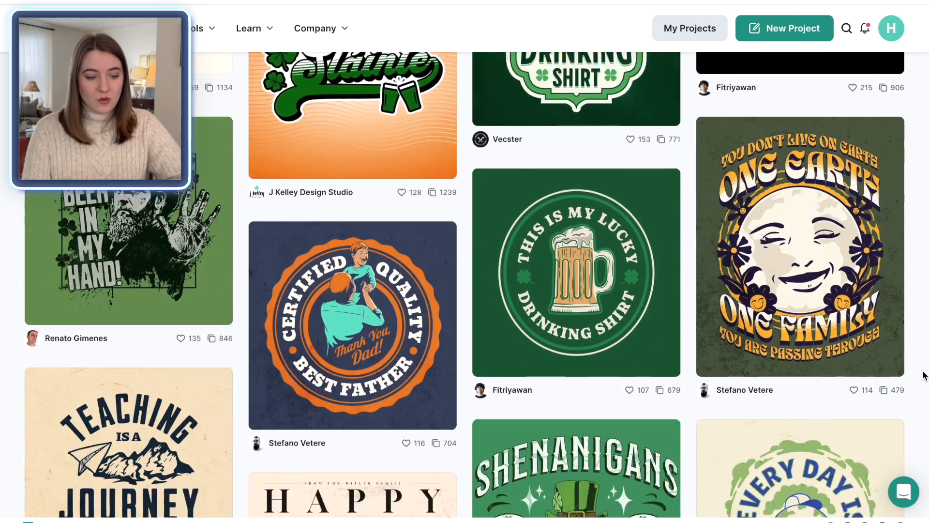
{"action": "scroll", "coordinate": [926, 375], "scroll_direction": "down", "scroll_amount": 15}
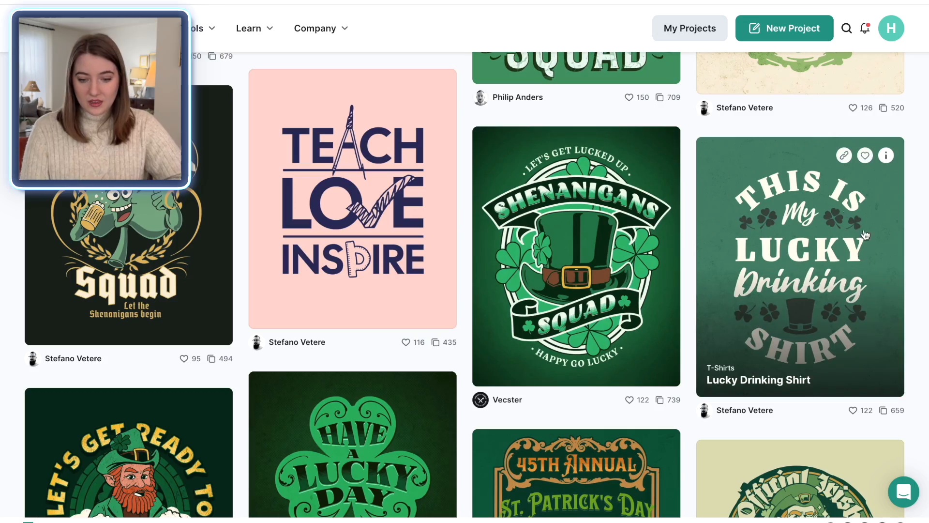
{"action": "left_click", "coordinate": [870, 284]}
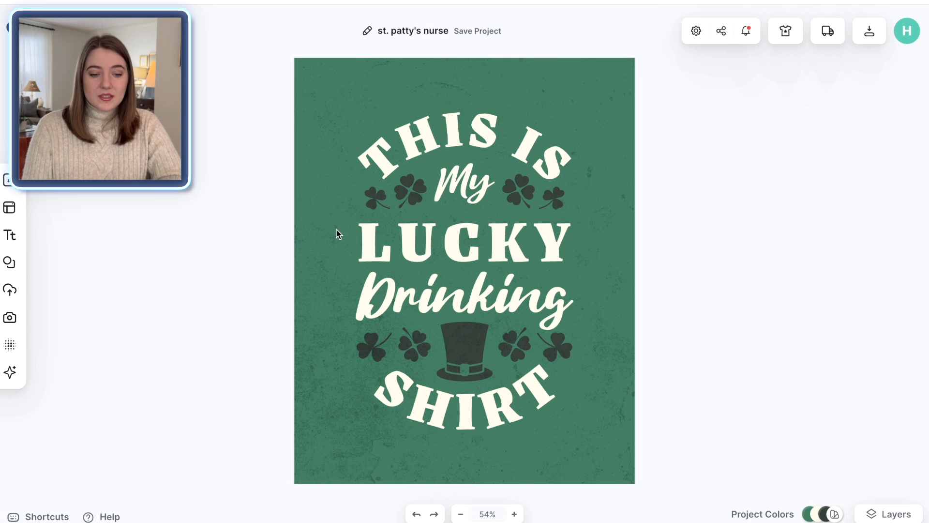
Step: Delete the texture from the artboard background
{"action": "left_click", "coordinate": [622, 297]}
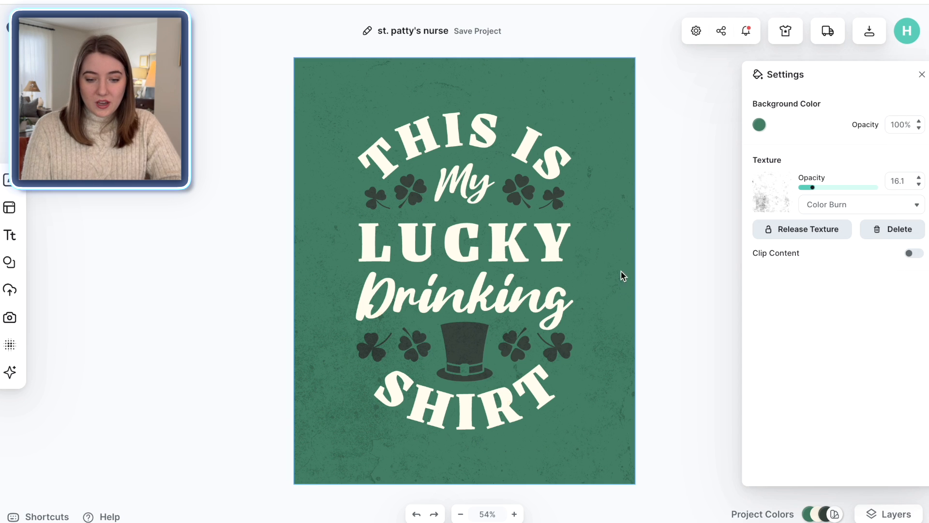
{"action": "left_click", "coordinate": [890, 234]}
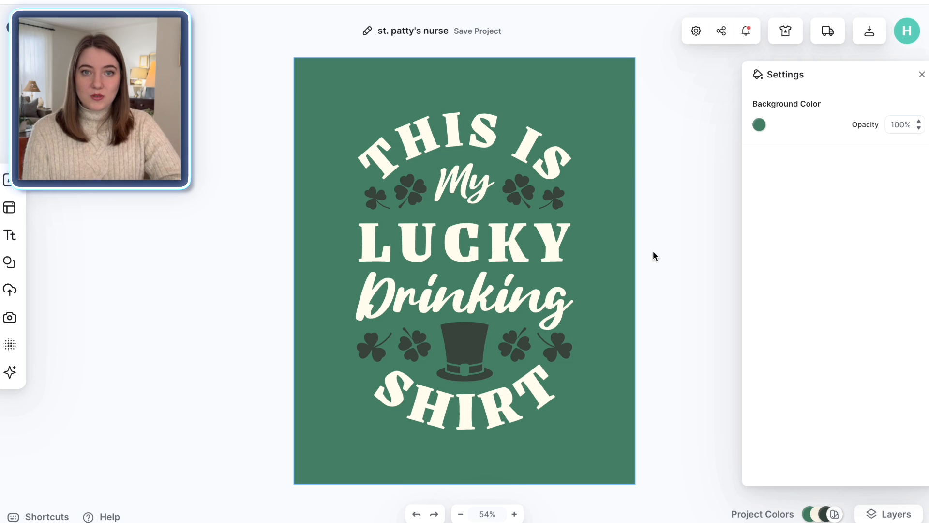
{"action": "left_click", "coordinate": [653, 252]}
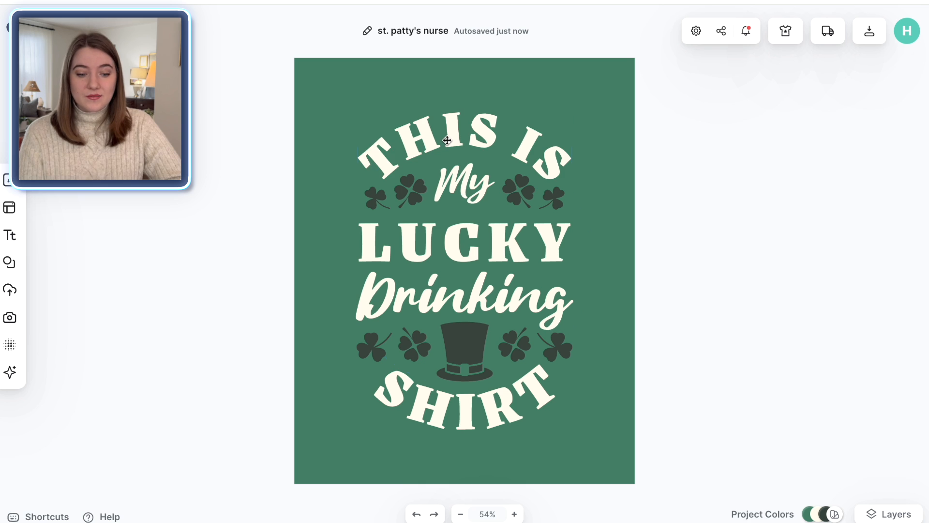
Step: Change the curved top headline to I CARE FOR
{"action": "double_click", "coordinate": [448, 140]}
{"action": "type", "text": "I CARE"}
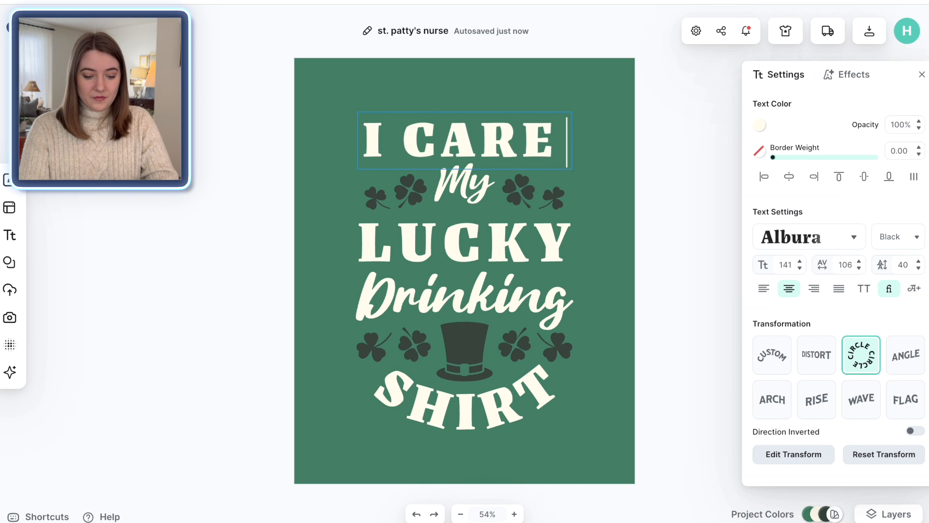
{"action": "key", "text": "Return"}
{"action": "type", "text": "FOR"}
{"action": "key", "text": "Escape"}
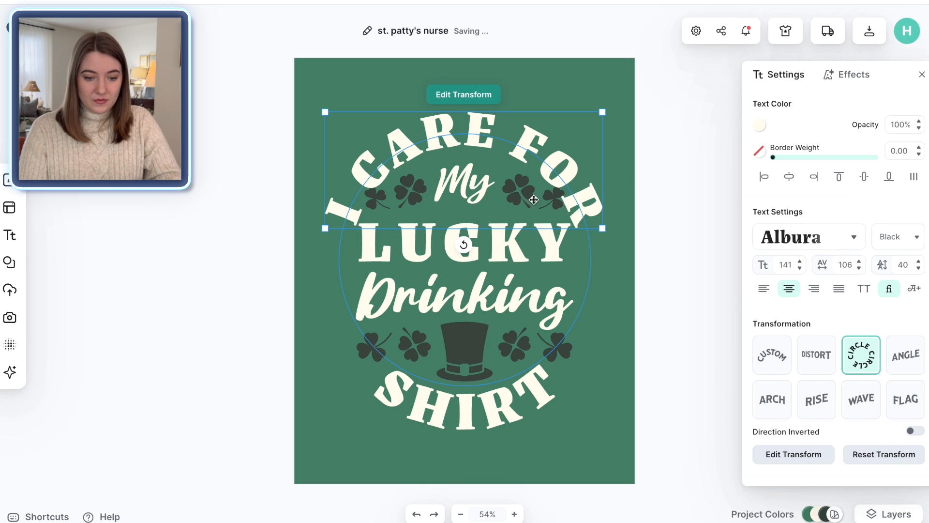
Step: Replace My with the and LUCKY with CUTEST
{"action": "left_click", "coordinate": [476, 185]}
{"action": "double_click", "coordinate": [476, 184]}
{"action": "type", "text": "the"}
{"action": "left_click", "coordinate": [711, 247]}
{"action": "double_click", "coordinate": [464, 243]}
{"action": "type", "text": "CUTEST"}
Step: Replace Drinking with Little and SHIRT with CLOVERS
{"action": "double_click", "coordinate": [520, 297]}
{"action": "type", "text": "Little"}
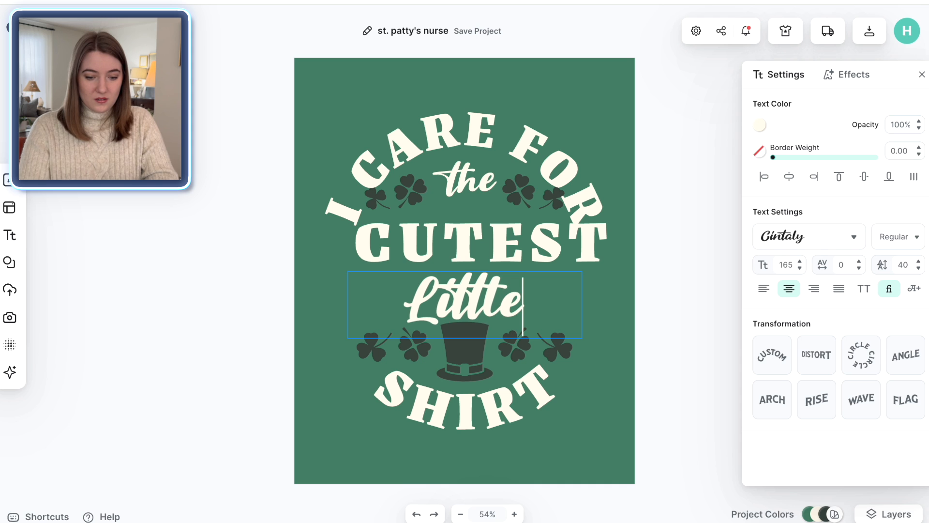
{"action": "double_click", "coordinate": [464, 401]}
{"action": "type", "text": "CLOVERS"}
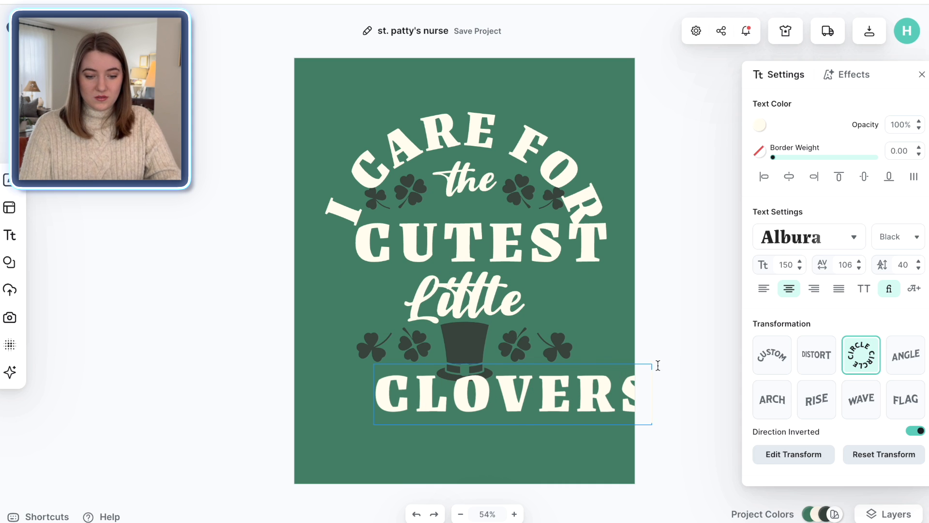
{"action": "left_click", "coordinate": [677, 399]}
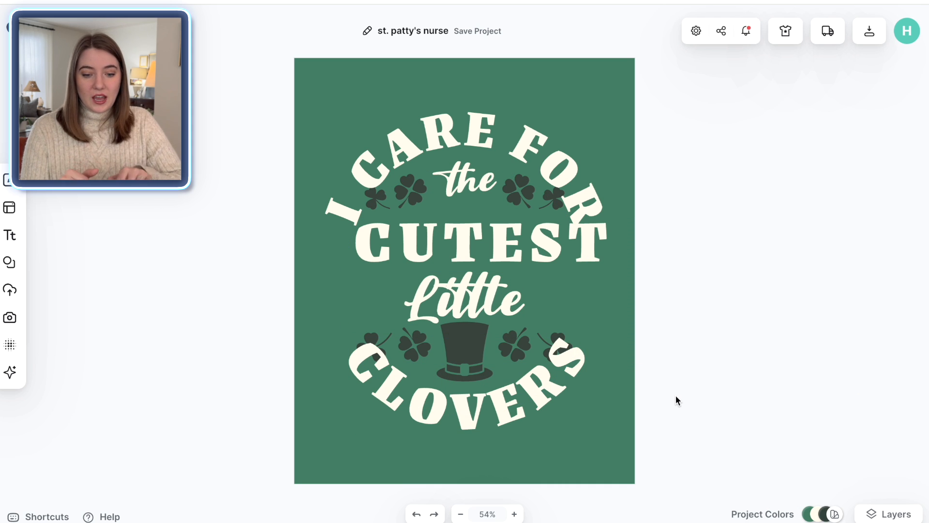
Step: Enlarge the Little and the words and nudge the CUTEST and top headline lines into balance
{"action": "left_click_drag", "start_coordinate": [500, 246], "coordinate": [488, 246]}
{"action": "left_click_drag", "start_coordinate": [470, 136], "coordinate": [469, 126]}
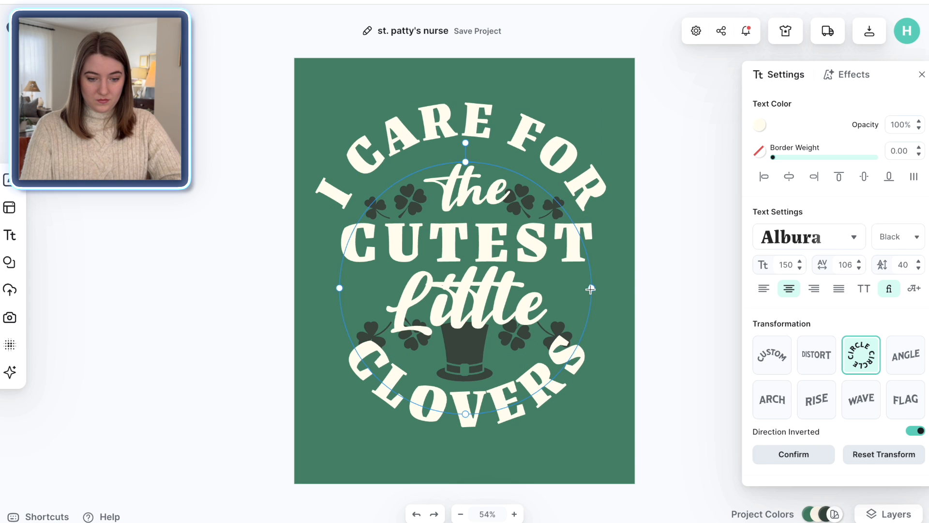
{"action": "left_click_drag", "start_coordinate": [590, 289], "coordinate": [622, 287]}
{"action": "left_click_drag", "start_coordinate": [468, 193], "coordinate": [465, 192]}
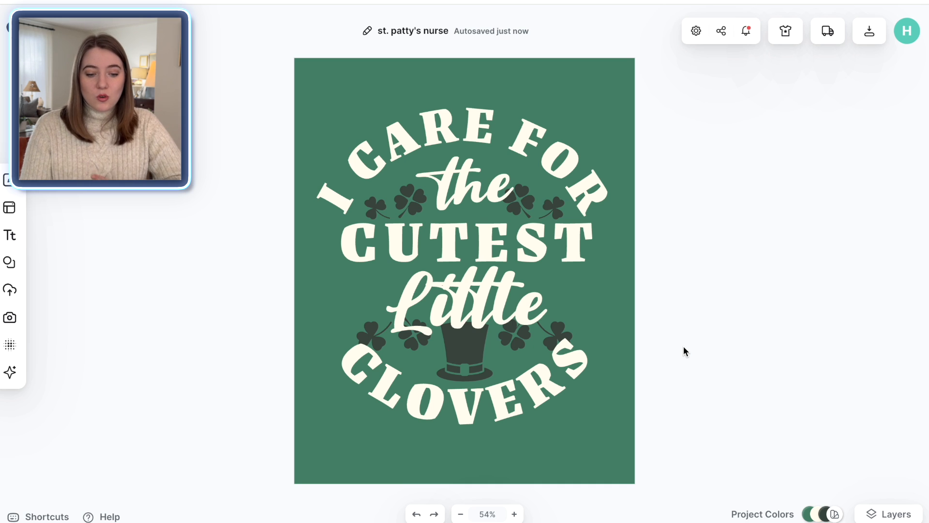
Step: Delete the top hat graphic and move the two inner lower clovers outward beside the CLOVERS text
{"action": "left_click", "coordinate": [469, 355]}
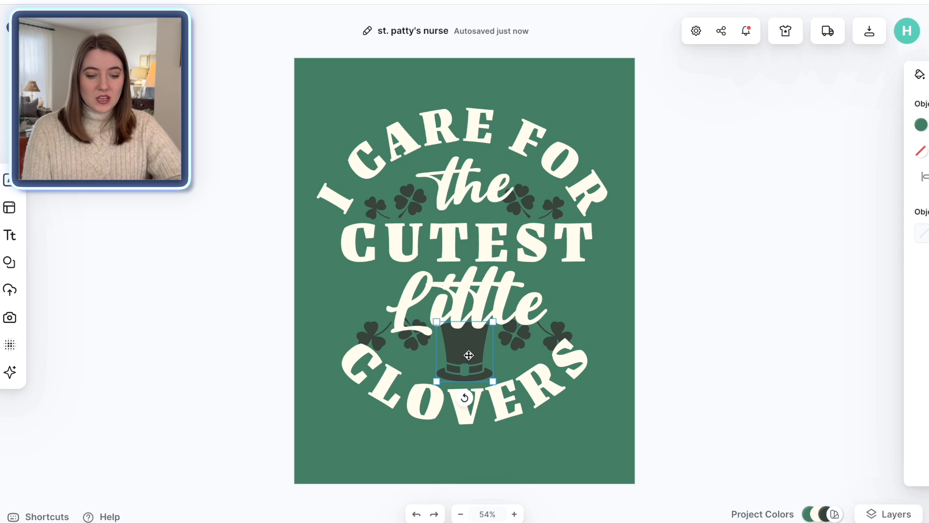
{"action": "key", "text": "Delete"}
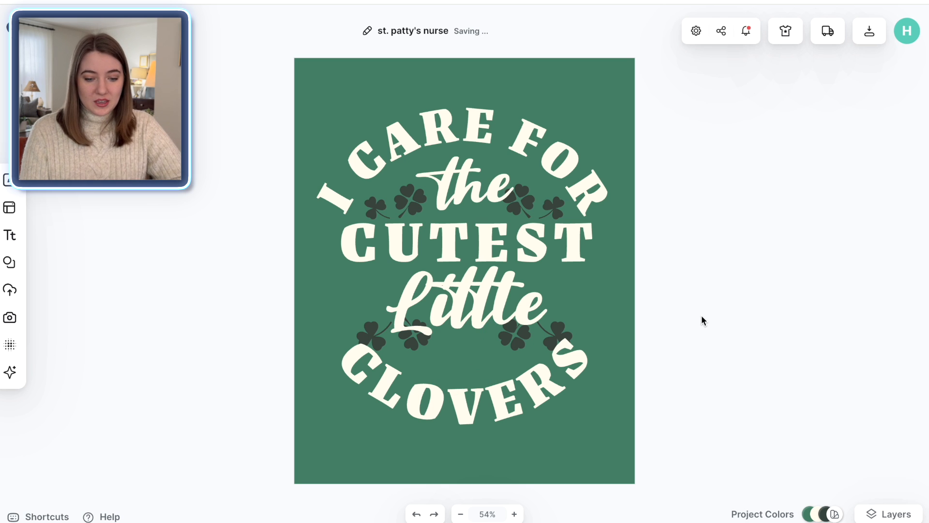
{"action": "left_click_drag", "start_coordinate": [520, 338], "coordinate": [598, 328]}
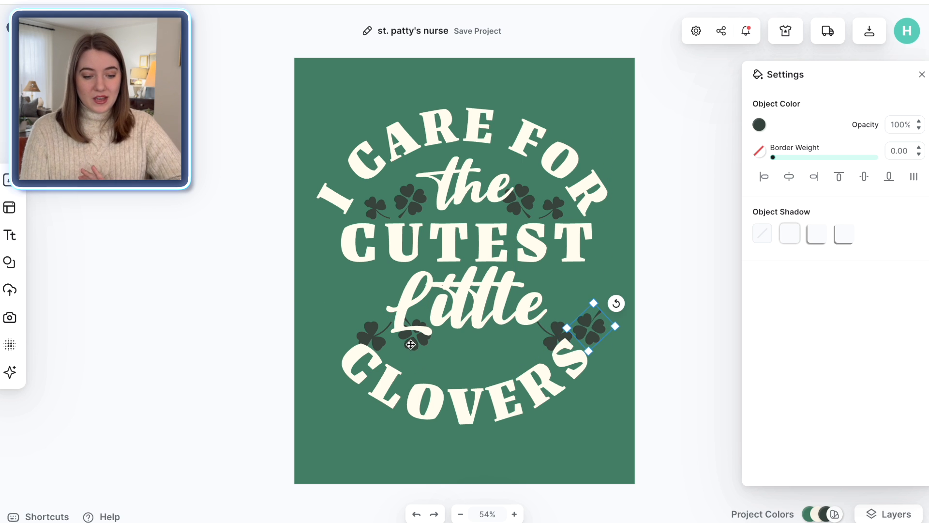
{"action": "left_click_drag", "start_coordinate": [411, 344], "coordinate": [352, 325]}
Step: Search the elements for Nurse and add the heart-shaped stethoscope, placing it below Little
{"action": "left_click", "coordinate": [20, 522]}
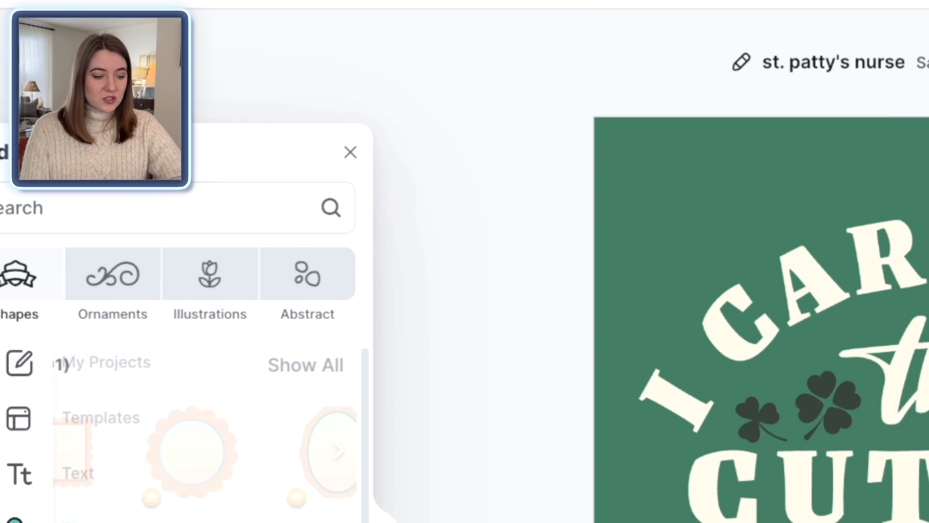
{"action": "left_click", "coordinate": [112, 201]}
{"action": "type", "text": "Nurse"}
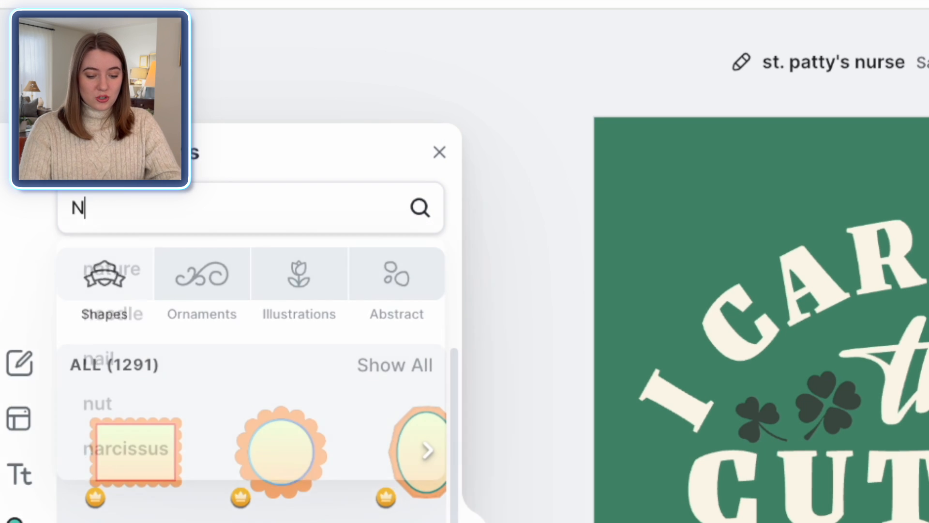
{"action": "key", "text": "Return"}
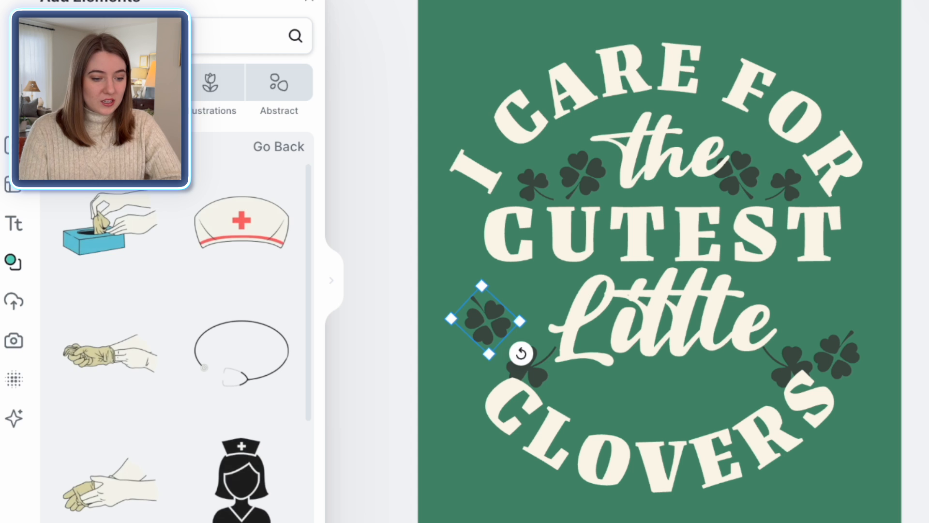
{"action": "scroll", "coordinate": [213, 335], "scroll_direction": "down", "scroll_amount": 2}
{"action": "scroll", "coordinate": [235, 240], "scroll_direction": "down", "scroll_amount": 8}
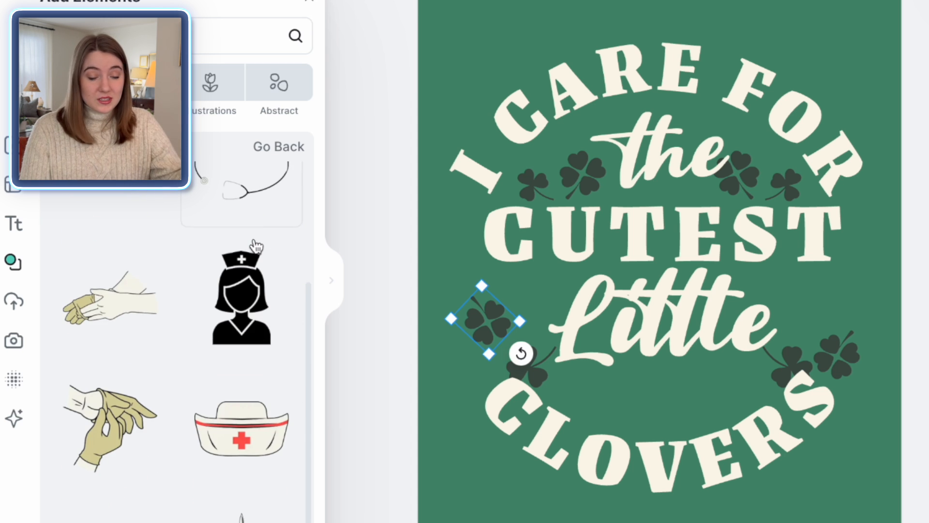
{"action": "scroll", "coordinate": [255, 247], "scroll_direction": "down", "scroll_amount": 6}
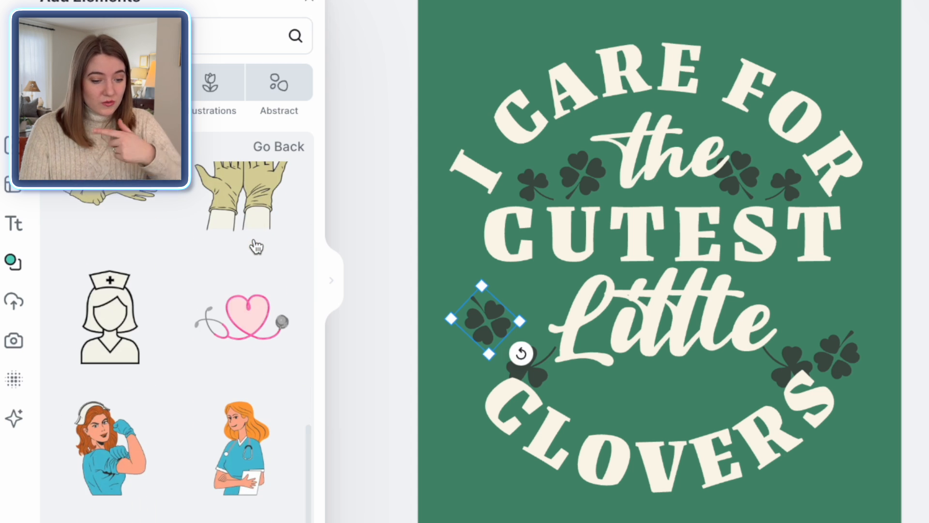
{"action": "left_click", "coordinate": [252, 319]}
{"action": "left_click_drag", "start_coordinate": [695, 276], "coordinate": [671, 398]}
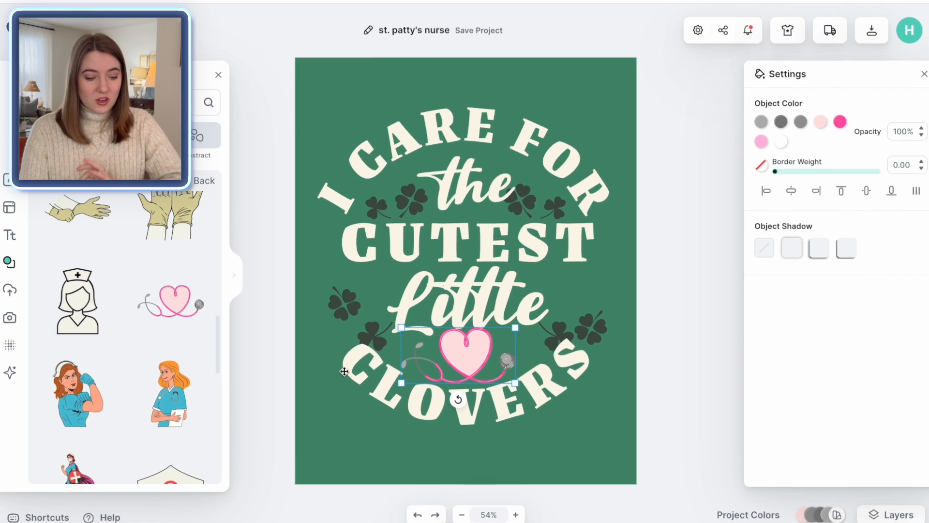
Step: Add the crossed bandages element, shrink it, and place it to the left of Little
{"action": "scroll", "coordinate": [174, 381], "scroll_direction": "down", "scroll_amount": 3}
{"action": "scroll", "coordinate": [120, 343], "scroll_direction": "down", "scroll_amount": 10}
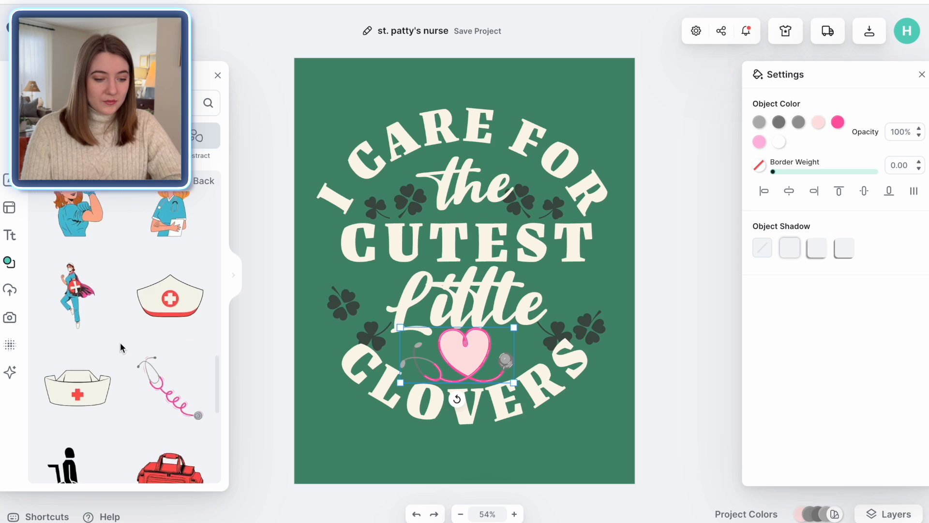
{"action": "left_click", "coordinate": [70, 348]}
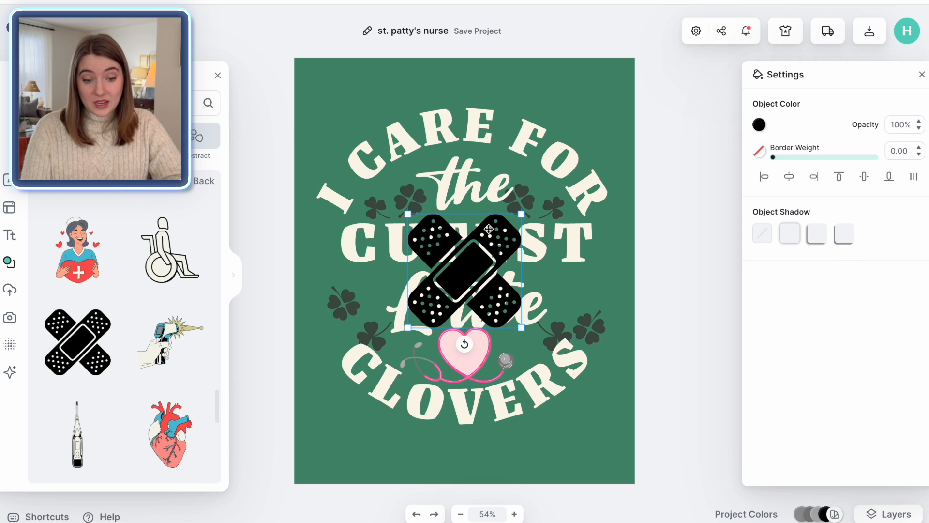
{"action": "left_click_drag", "start_coordinate": [522, 218], "coordinate": [489, 247]}
{"action": "left_click_drag", "start_coordinate": [460, 291], "coordinate": [344, 284]}
Step: Add the solid ambulance icon and place it to the right of Little
{"action": "scroll", "coordinate": [85, 267], "scroll_direction": "down", "scroll_amount": 5}
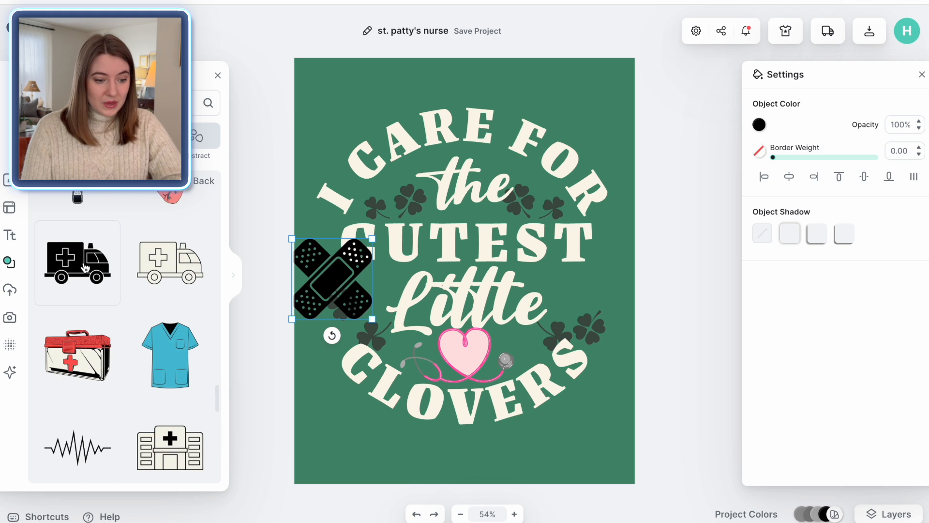
{"action": "left_click", "coordinate": [86, 267]}
{"action": "left_click_drag", "start_coordinate": [417, 244], "coordinate": [573, 269]}
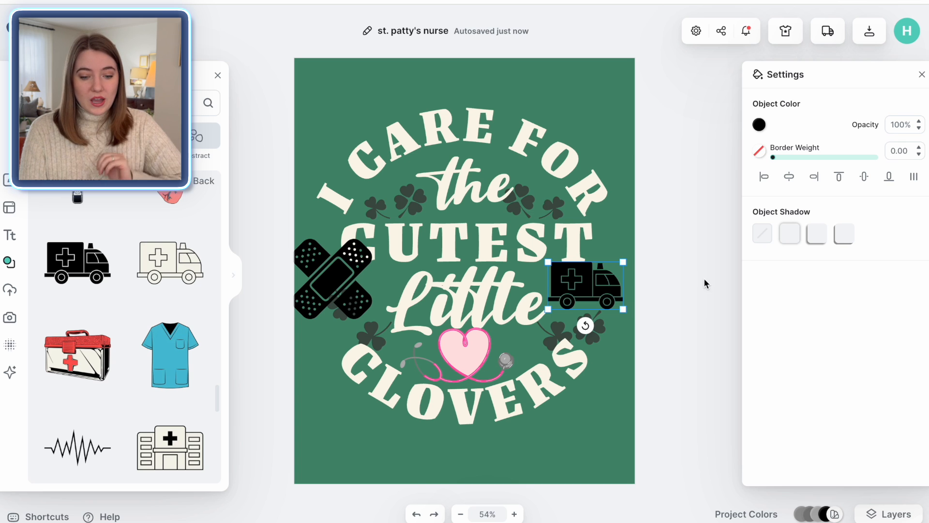
Step: Recolor the ambulance and the bandages to the dark green document color
{"action": "left_click", "coordinate": [760, 125]}
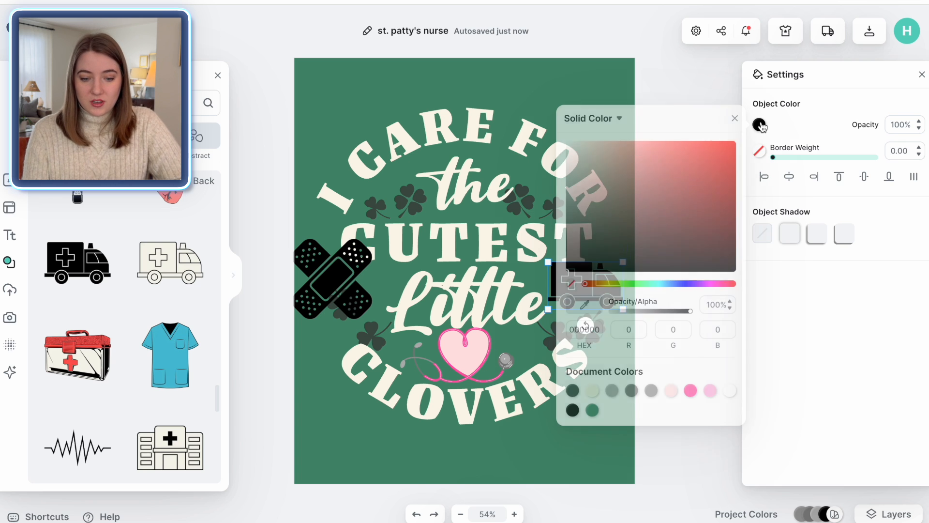
{"action": "left_click", "coordinate": [572, 389]}
{"action": "left_click", "coordinate": [677, 96]}
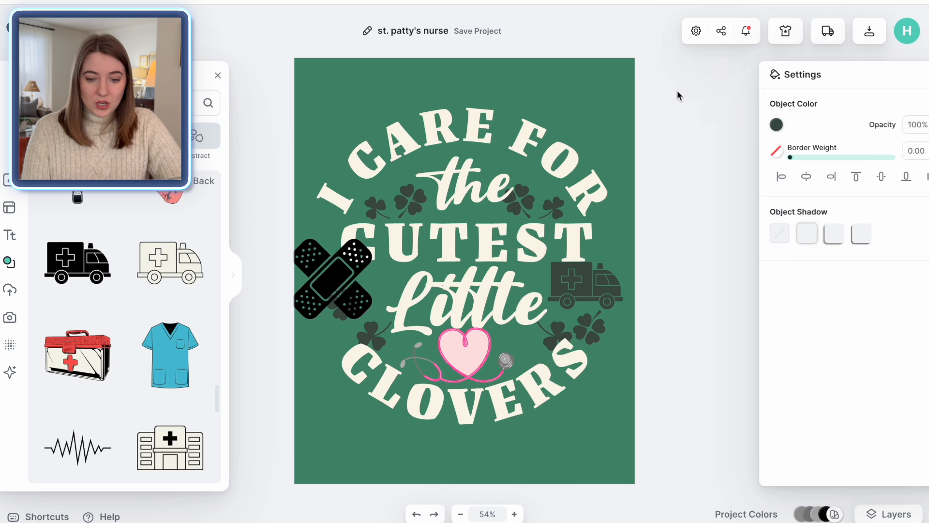
{"action": "left_click", "coordinate": [331, 288]}
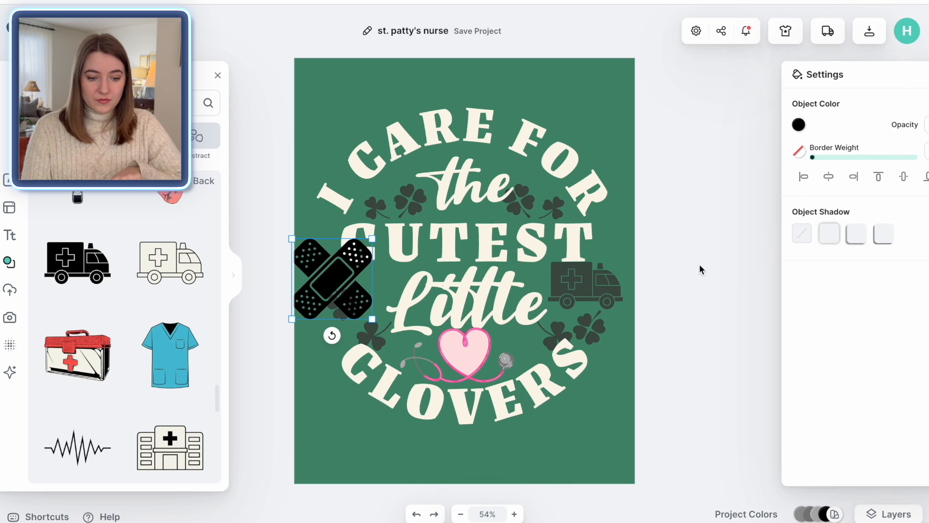
{"action": "left_click", "coordinate": [760, 126]}
{"action": "left_click", "coordinate": [573, 390]}
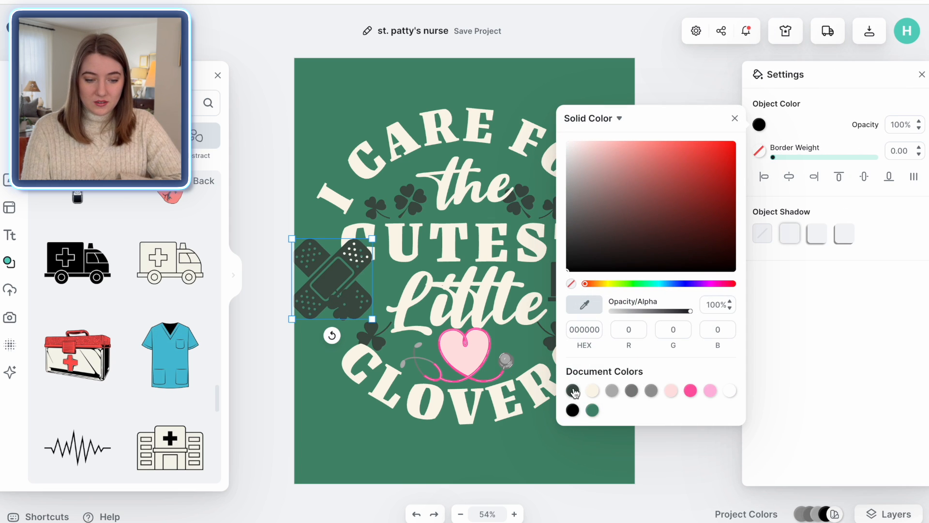
{"action": "left_click", "coordinate": [511, 479]}
Step: Recolor the stethoscope's pink parts to dark grey and the shirt green from the document colors
{"action": "left_click", "coordinate": [465, 369]}
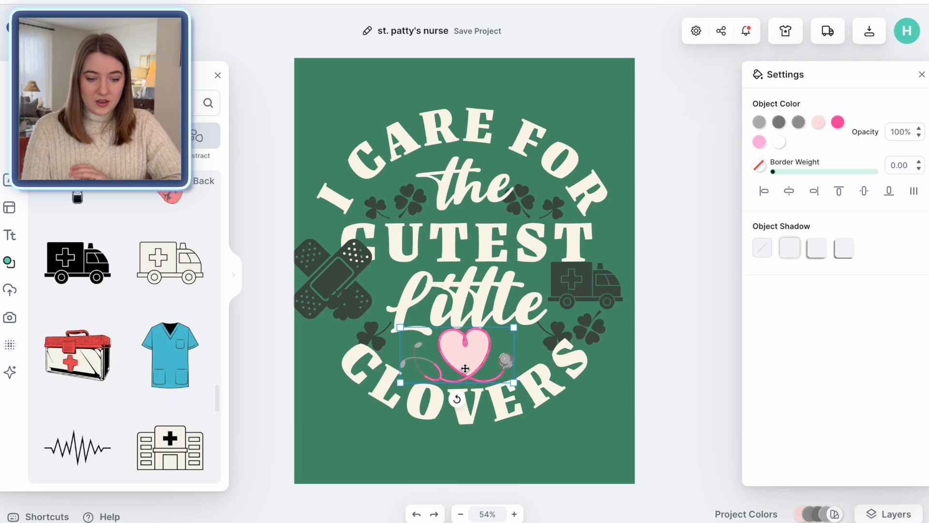
{"action": "left_click", "coordinate": [838, 122]}
{"action": "left_click", "coordinate": [651, 388]}
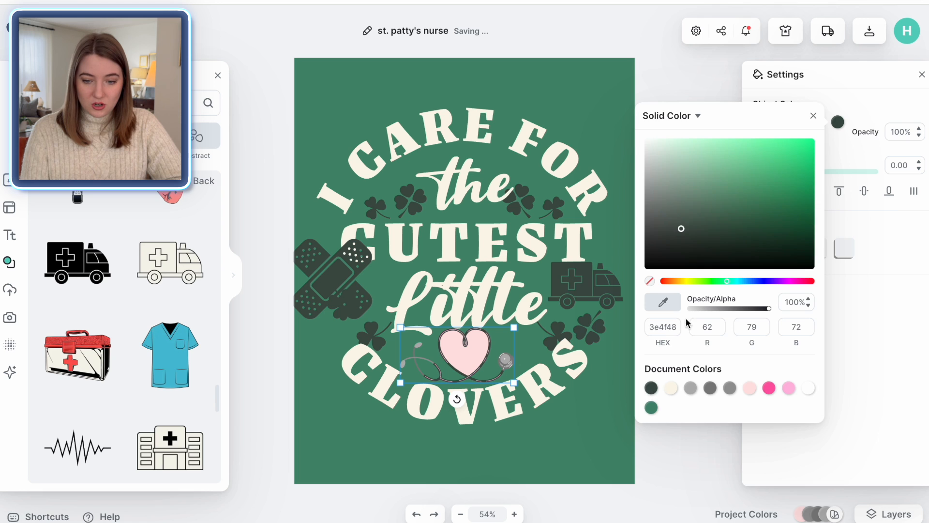
{"action": "left_click", "coordinate": [835, 87]}
{"action": "left_click", "coordinate": [819, 123]}
{"action": "left_click", "coordinate": [769, 388]}
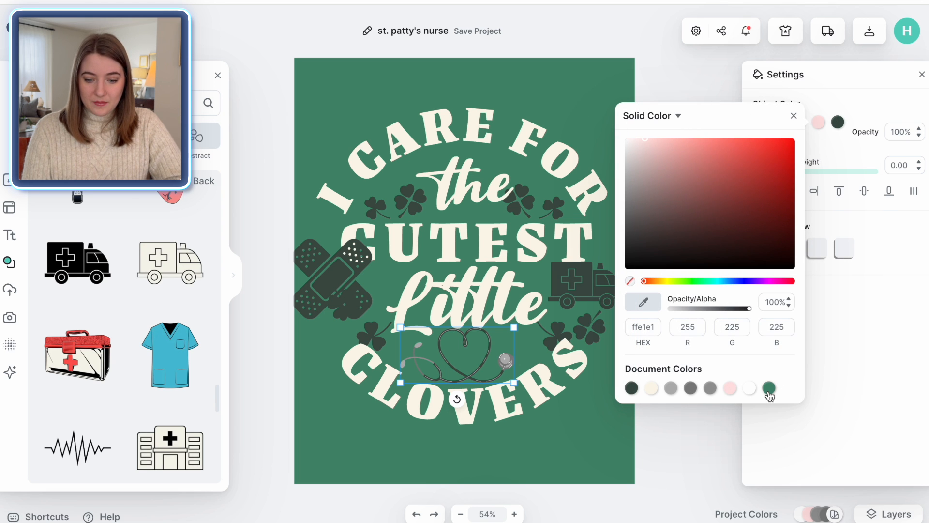
{"action": "left_click", "coordinate": [689, 76]}
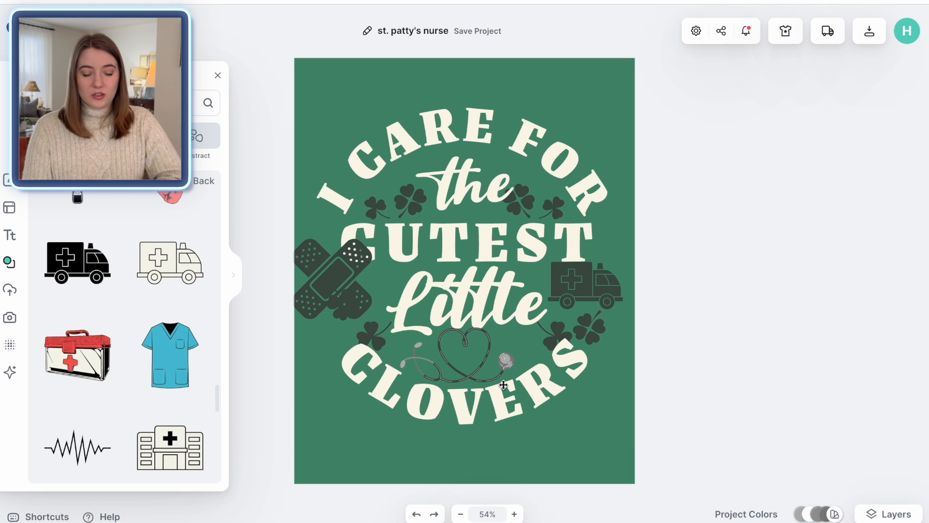
Step: Shrink the ambulance and reposition the bandages and clovers evenly around the text
{"action": "left_click", "coordinate": [583, 307]}
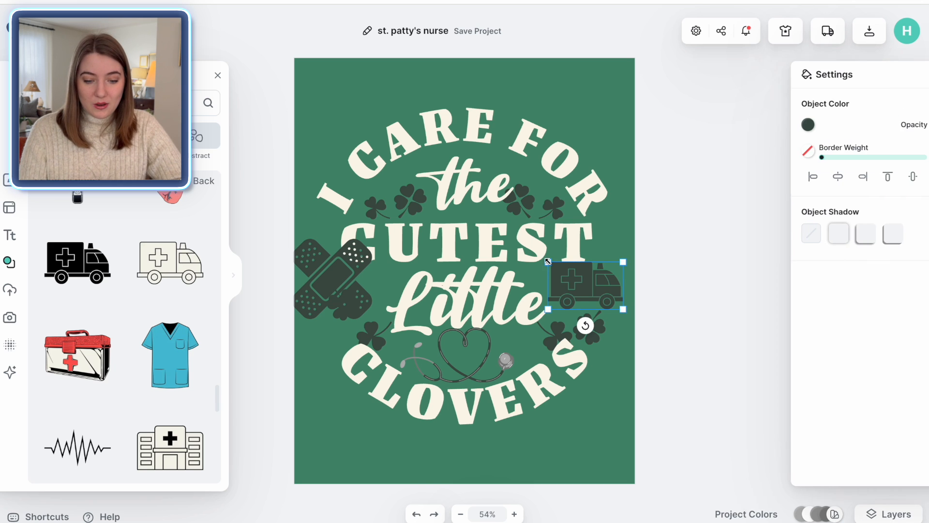
{"action": "left_click_drag", "start_coordinate": [549, 262], "coordinate": [565, 273]}
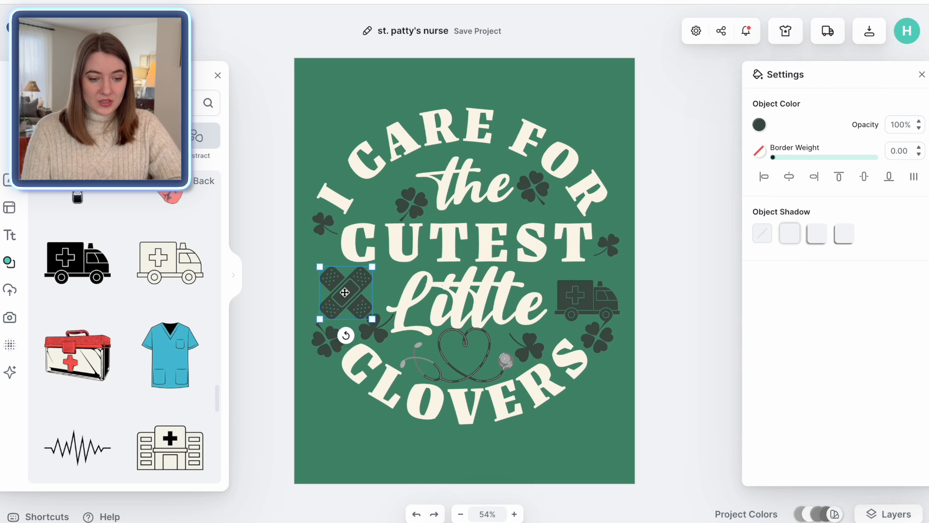
{"action": "mouse_move", "coordinate": [344, 293]}
{"action": "left_mouse_down"}
{"action": "mouse_move", "coordinate": [370, 296]}
{"action": "mouse_move", "coordinate": [345, 300]}
{"action": "mouse_move", "coordinate": [352, 307]}
{"action": "left_mouse_up"}
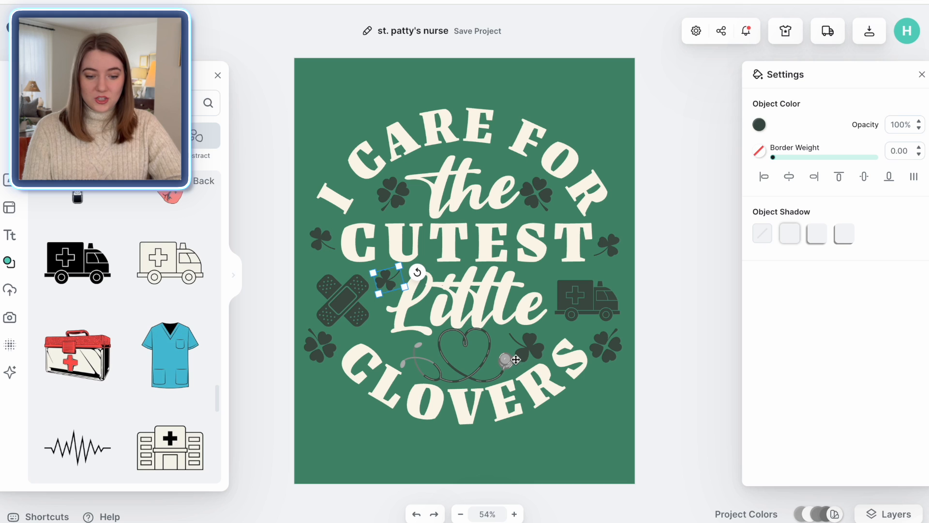
{"action": "left_click", "coordinate": [525, 353]}
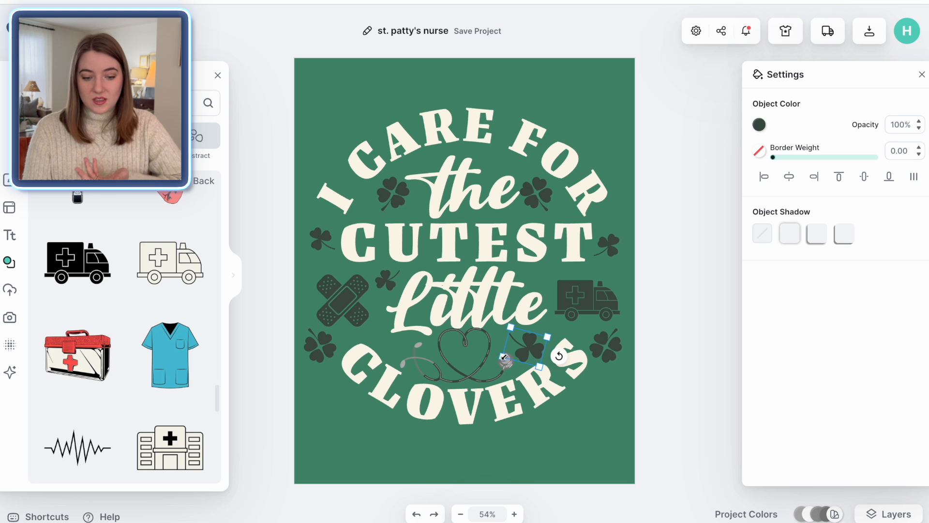
{"action": "left_click_drag", "start_coordinate": [504, 358], "coordinate": [512, 359]}
{"action": "left_click", "coordinate": [671, 393]}
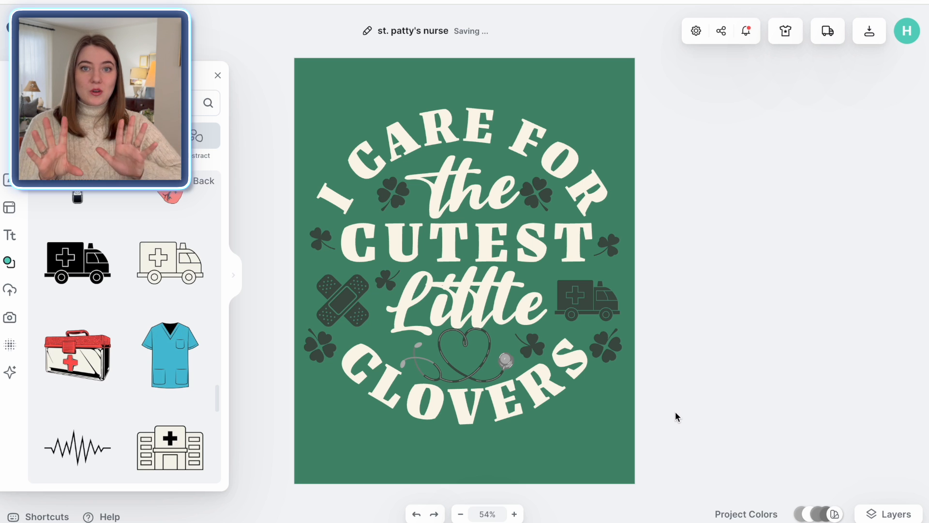
Step: Select all design elements and move the whole group up on the canvas
{"action": "left_click_drag", "start_coordinate": [677, 416], "coordinate": [252, 106]}
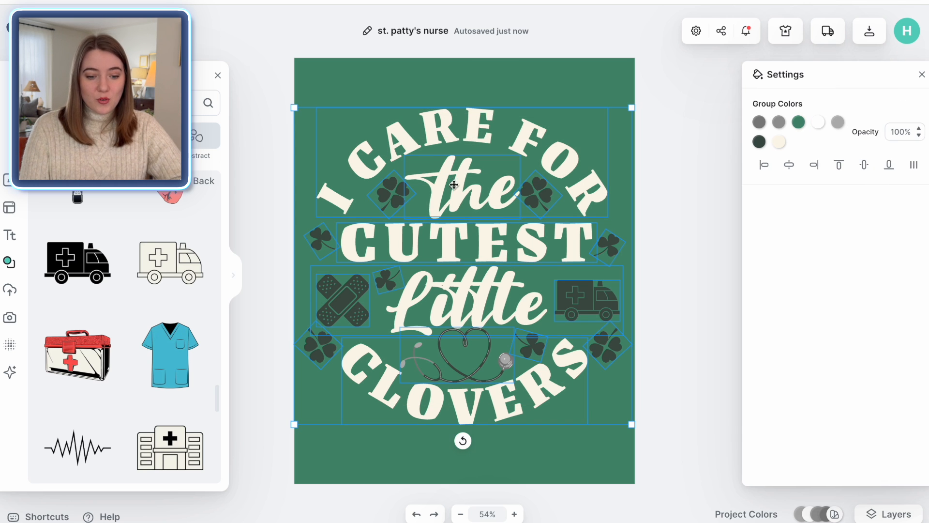
{"action": "left_click_drag", "start_coordinate": [457, 186], "coordinate": [458, 144]}
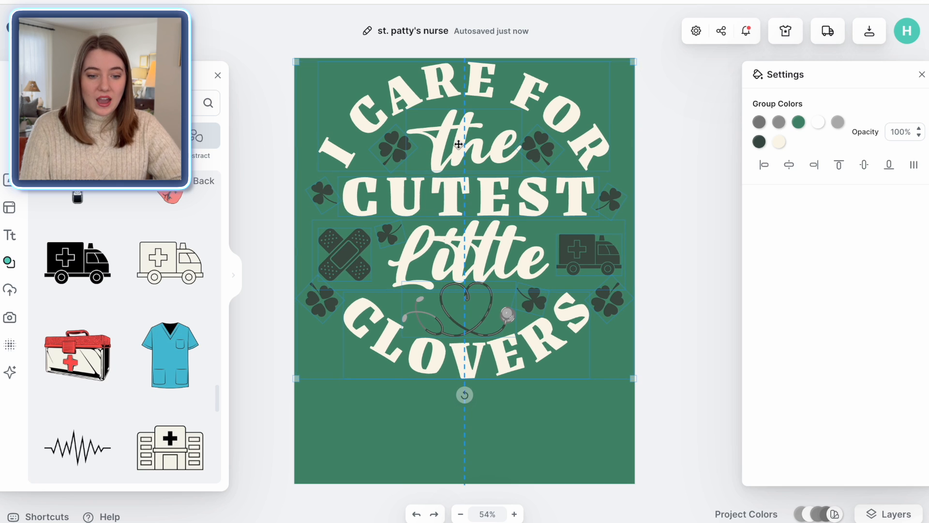
{"action": "left_click", "coordinate": [714, 280]}
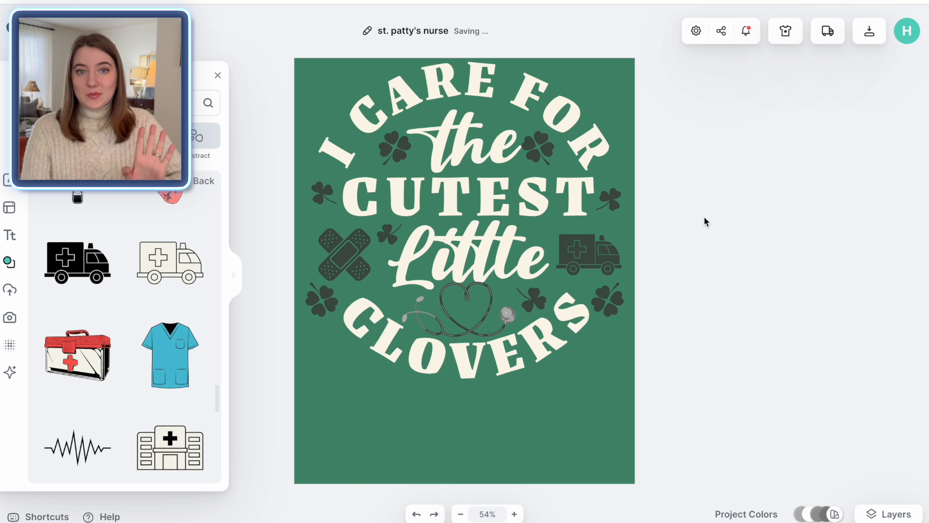
Step: Open the T-shirt mockup and enlarge and center the design on the shirt
{"action": "left_click", "coordinate": [783, 42]}
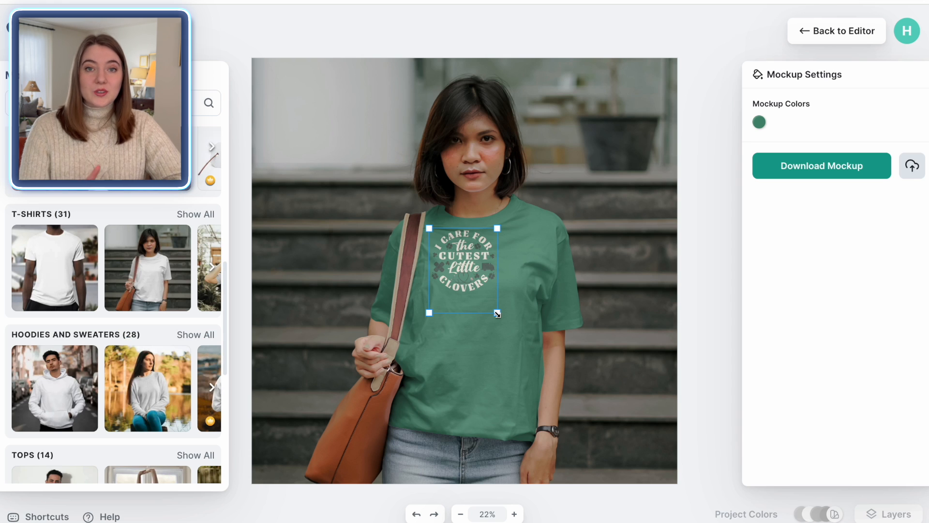
{"action": "left_click_drag", "start_coordinate": [497, 313], "coordinate": [558, 396]}
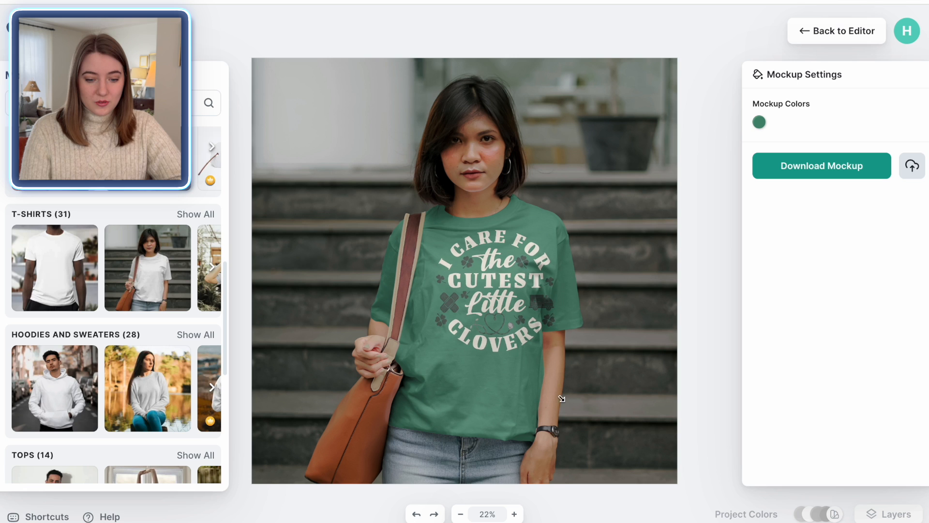
{"action": "left_click_drag", "start_coordinate": [506, 331], "coordinate": [489, 329]}
{"action": "left_click", "coordinate": [710, 334]}
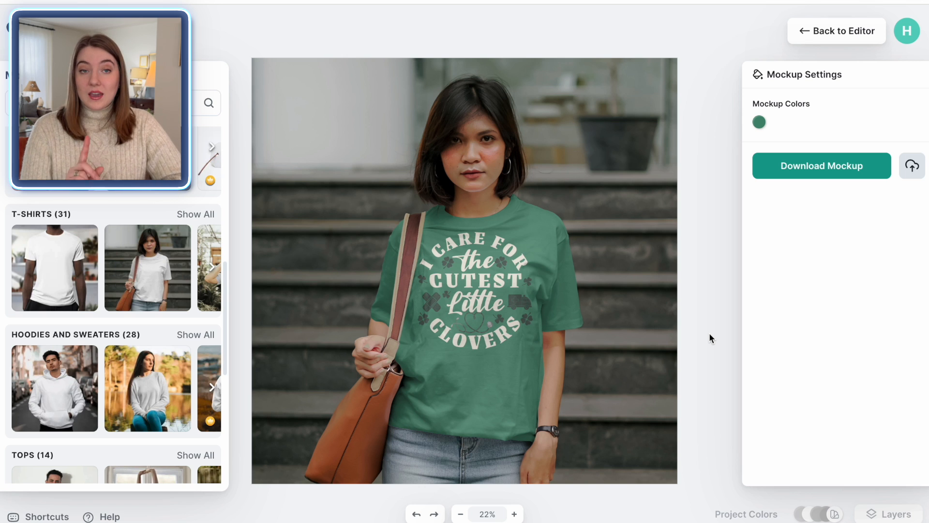
Step: Adjust the mockup shirt color, trying pink before choosing a darker green
{"action": "left_click", "coordinate": [759, 123]}
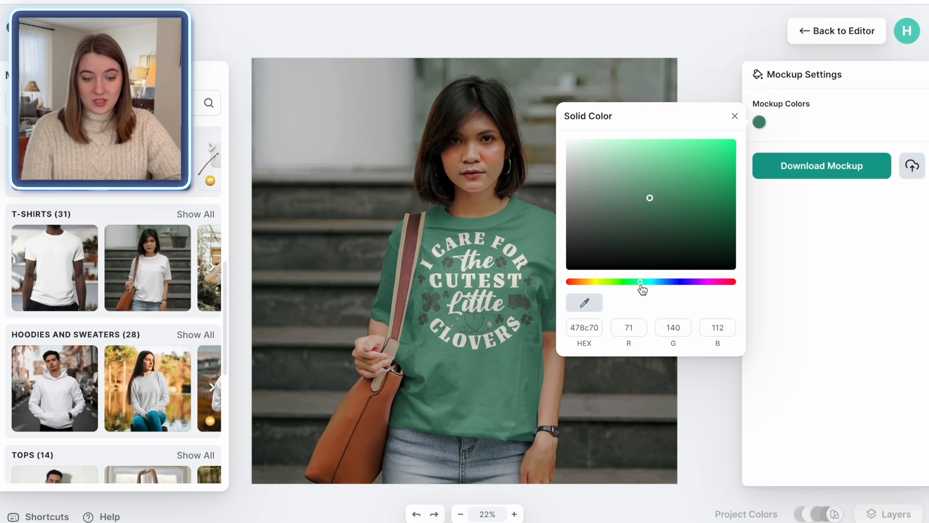
{"action": "left_click_drag", "start_coordinate": [642, 288], "coordinate": [716, 289]}
{"action": "left_click_drag", "start_coordinate": [651, 200], "coordinate": [601, 131]}
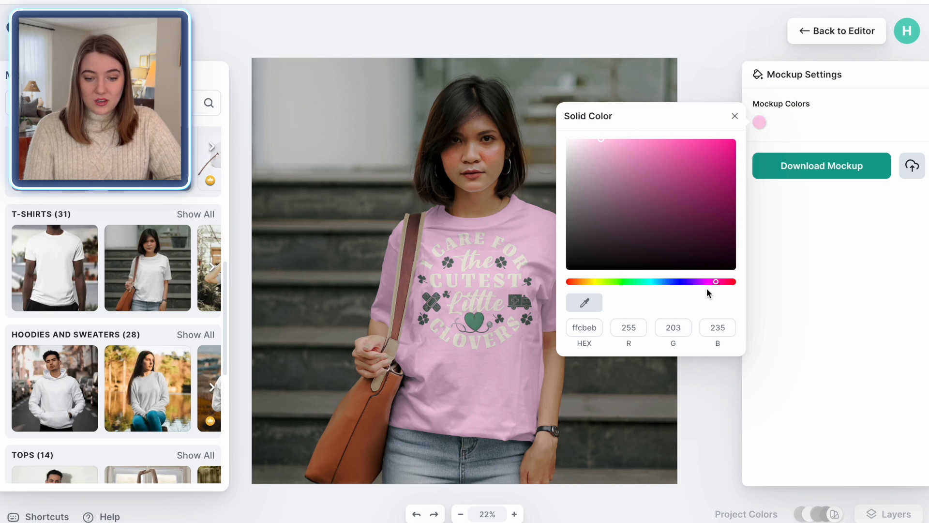
{"action": "left_click_drag", "start_coordinate": [716, 286], "coordinate": [636, 286]}
{"action": "left_click_drag", "start_coordinate": [642, 219], "coordinate": [670, 213]}
{"action": "left_click", "coordinate": [651, 209]}
{"action": "left_click", "coordinate": [810, 65]}
Step: Download the design as a PNG 4500 px wide in pixel units with the background removed
{"action": "left_click", "coordinate": [867, 33]}
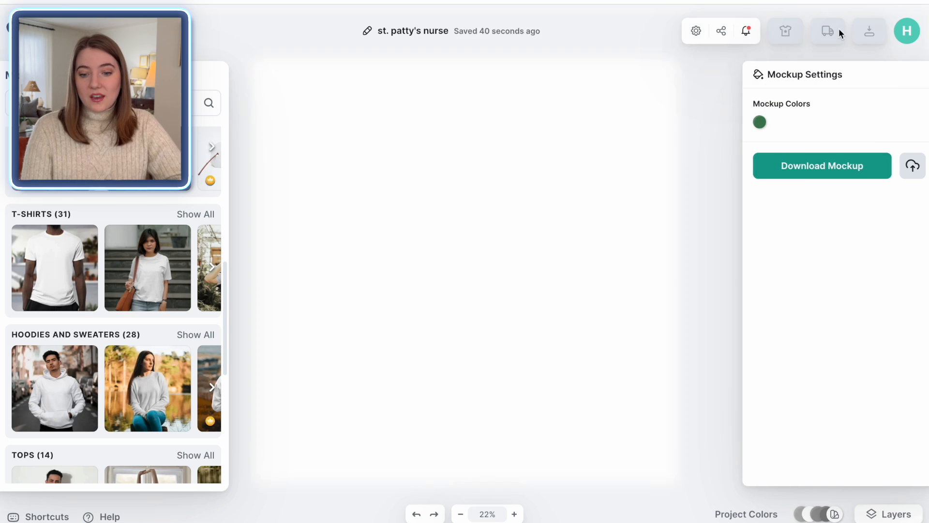
{"action": "left_click", "coordinate": [867, 39]}
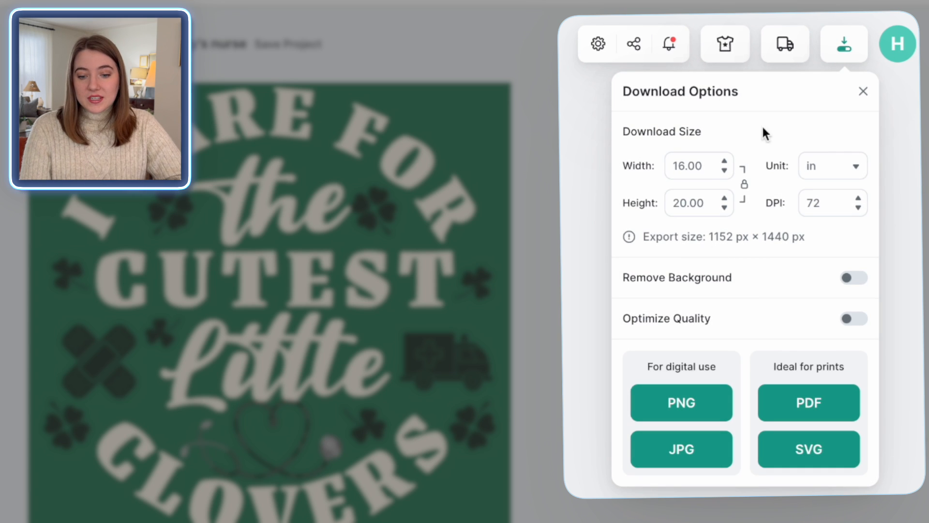
{"action": "left_click", "coordinate": [837, 180]}
{"action": "left_click", "coordinate": [830, 239]}
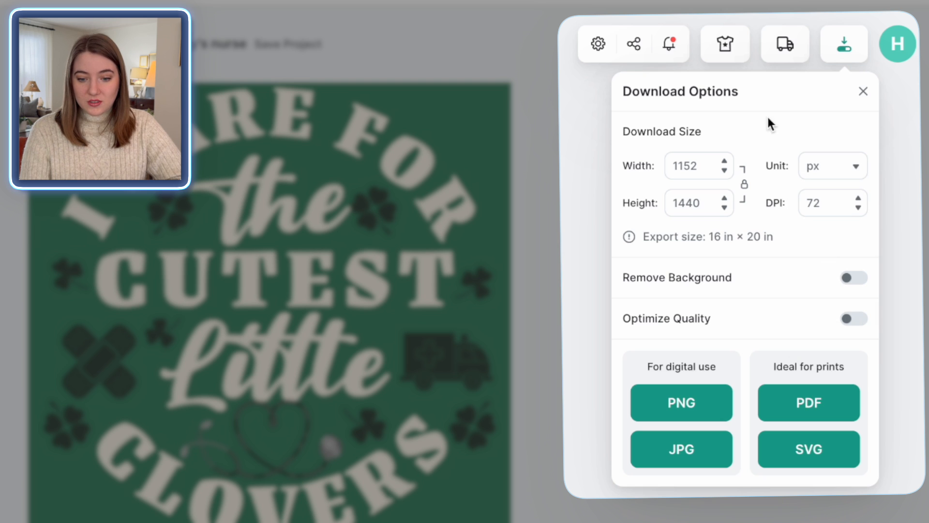
{"action": "double_click", "coordinate": [685, 166]}
{"action": "type", "text": "4500"}
{"action": "left_click", "coordinate": [683, 204]}
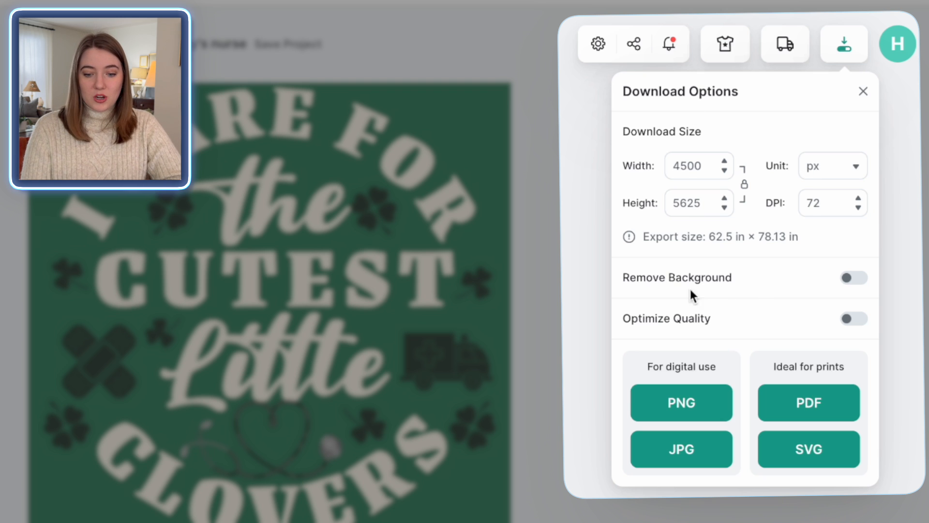
{"action": "left_click", "coordinate": [847, 280]}
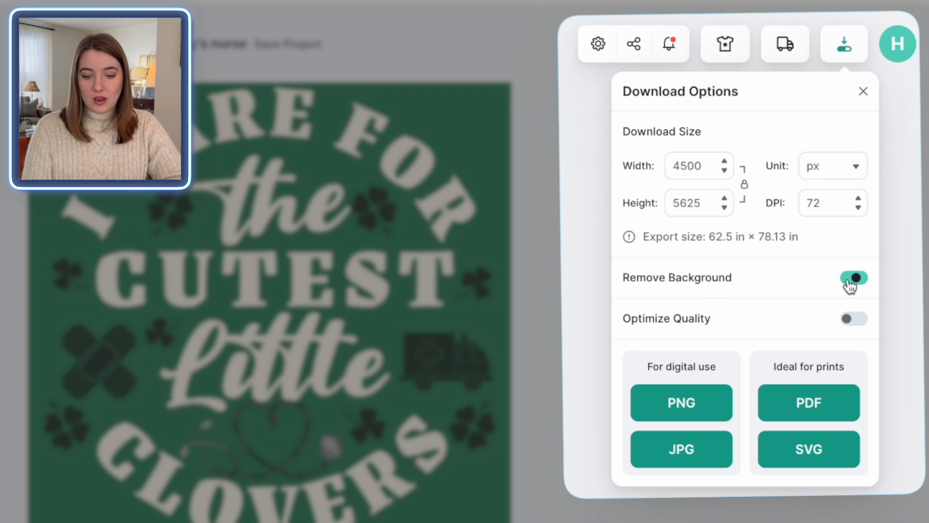
{"action": "left_click", "coordinate": [687, 406]}
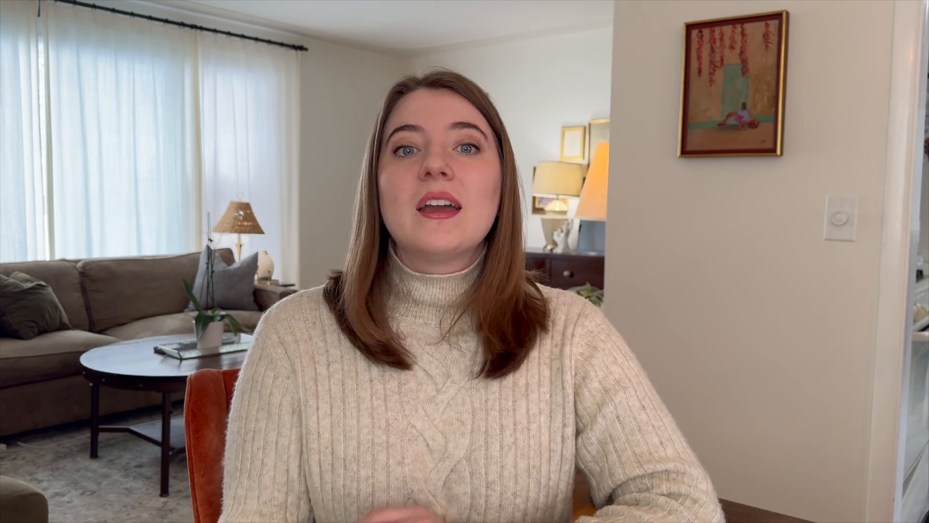